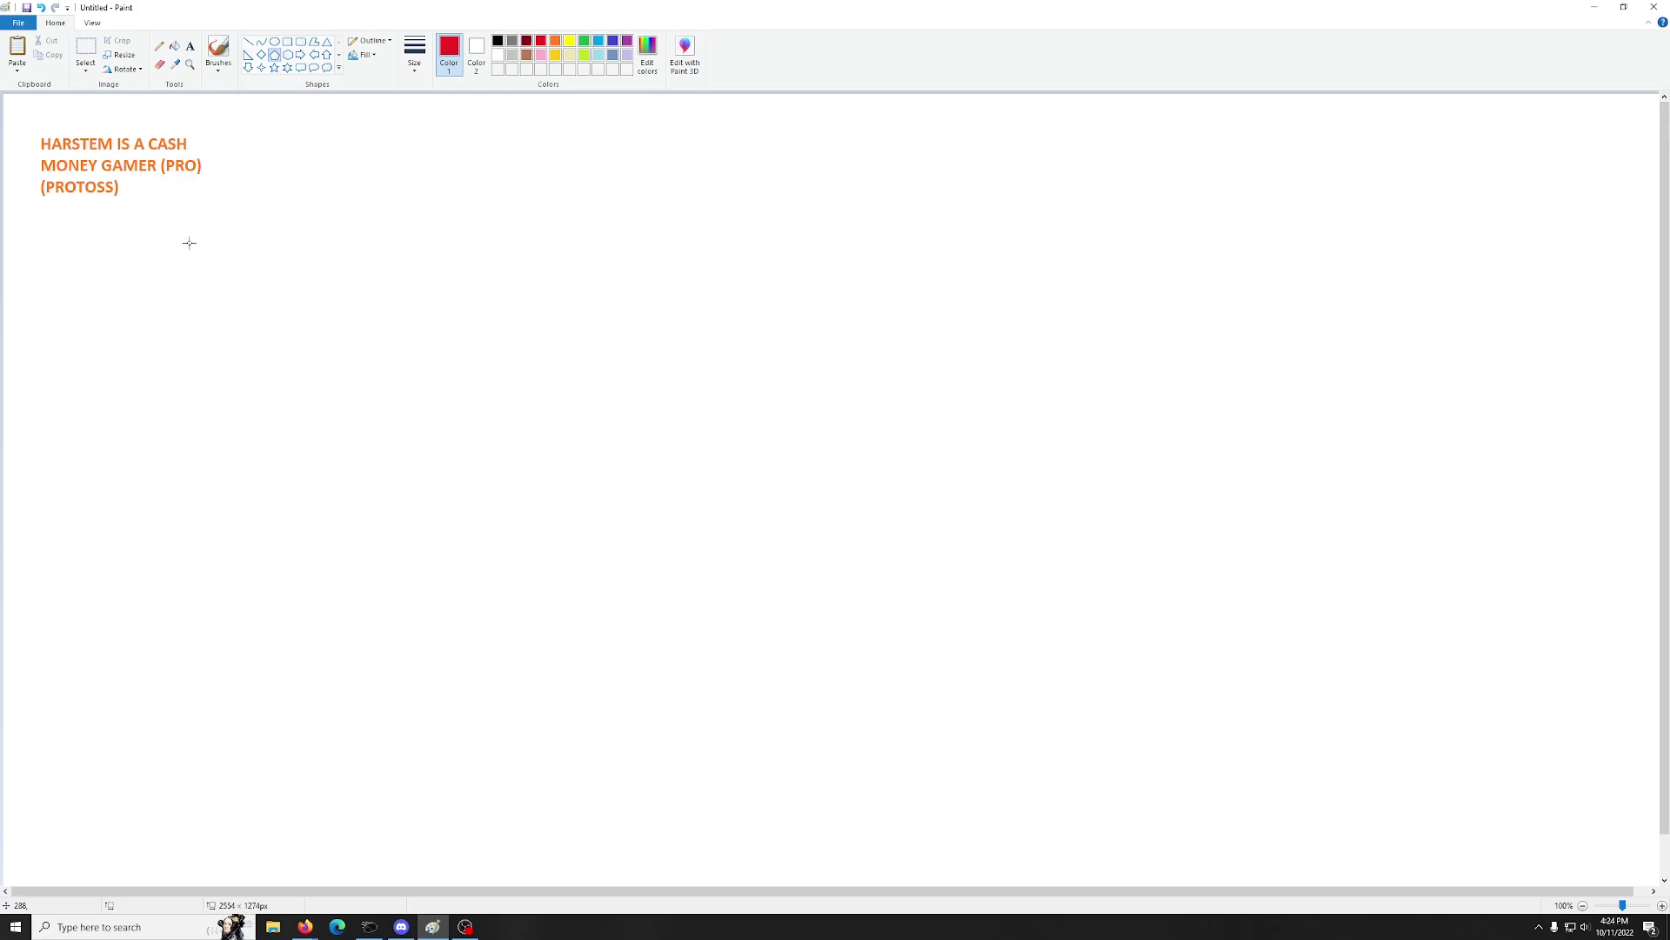
# Step: Draw a red regular pentagon outline below the orange title and a smaller red triangle outline to its upper right
pyautogui.moveTo(128, 259); pyautogui.dragTo(343, 465)
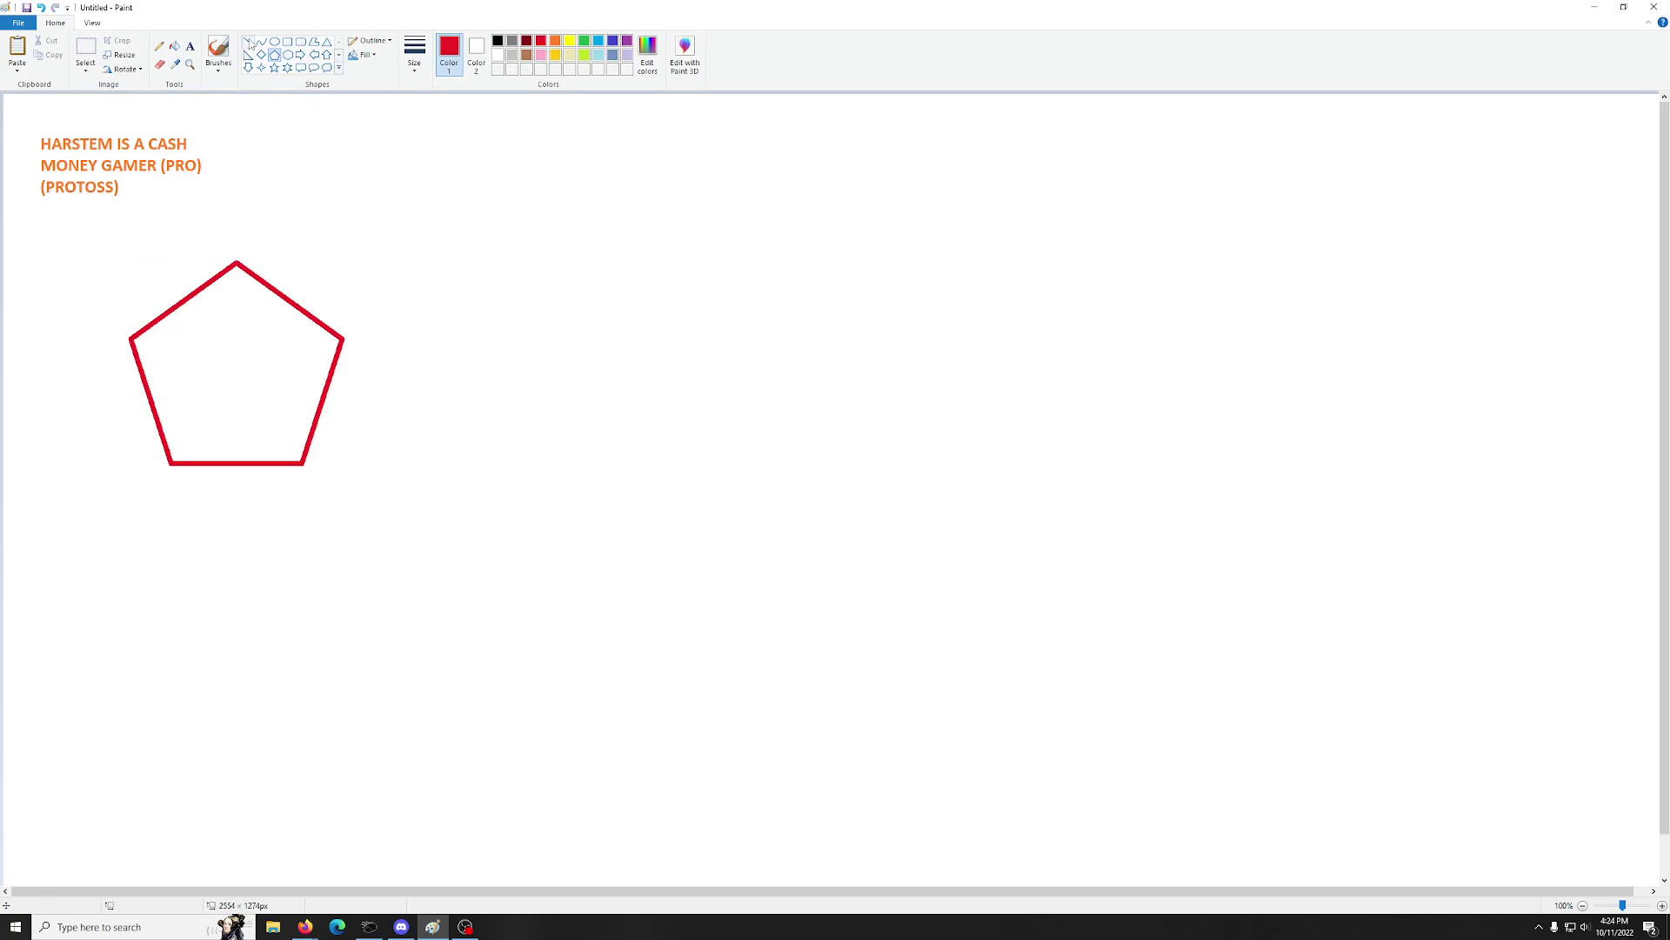
pyautogui.click(328, 41)
pyautogui.moveTo(436, 125); pyautogui.dragTo(575, 235)
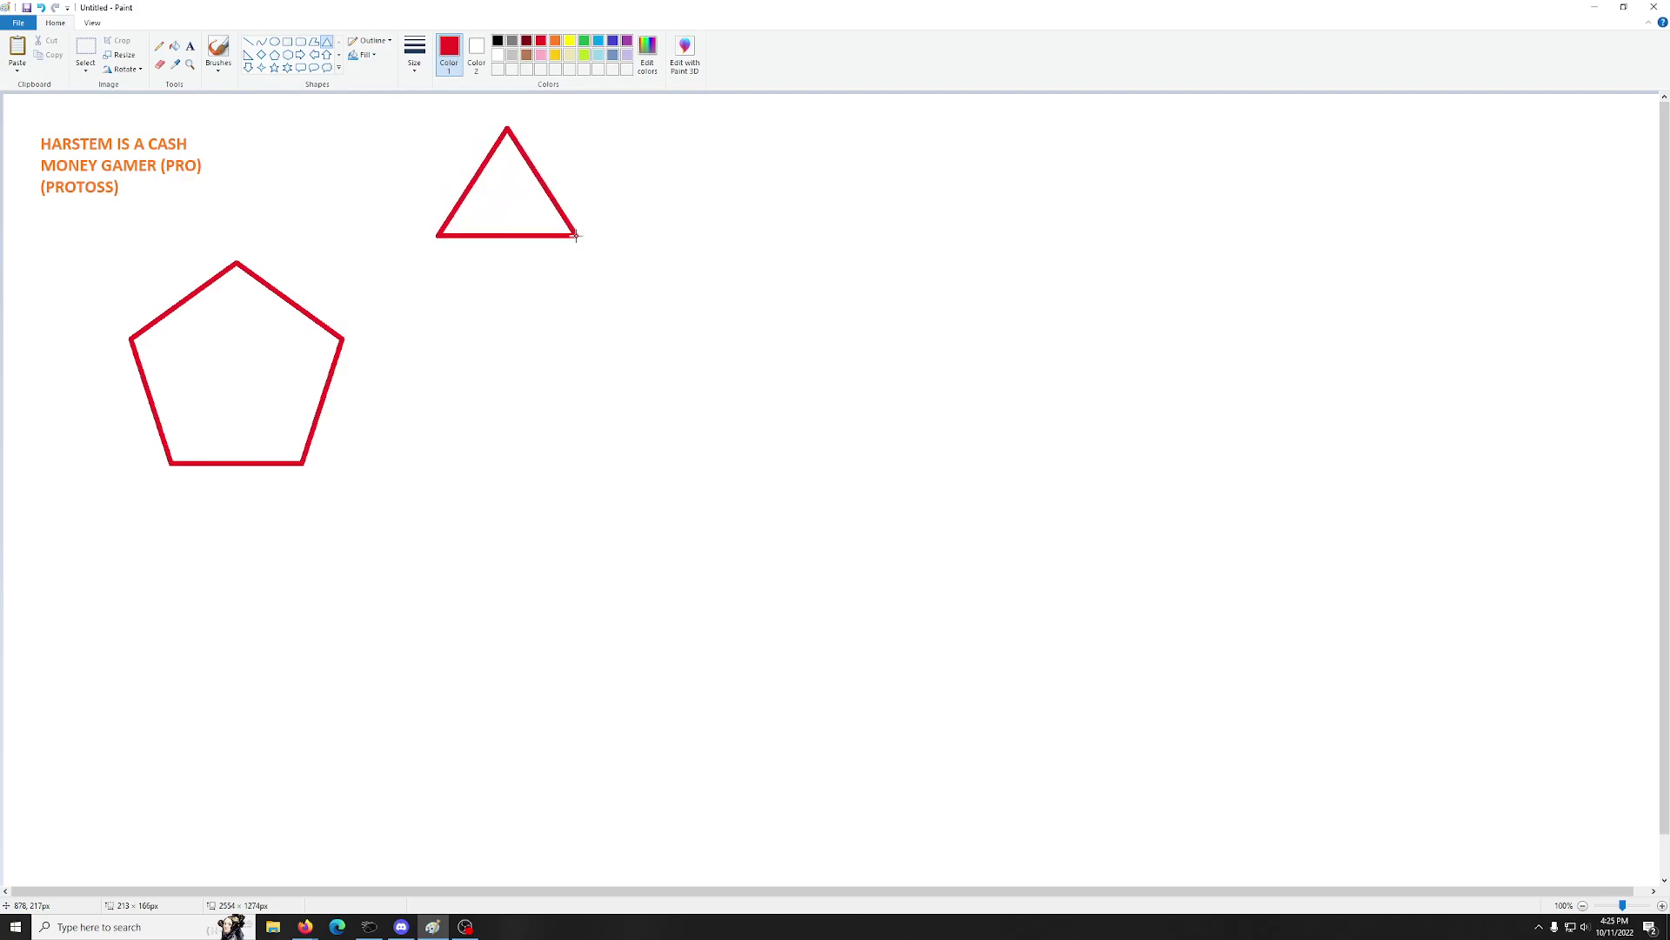
pyautogui.moveTo(575, 235); pyautogui.dragTo(583, 242)
pyautogui.click(623, 213)
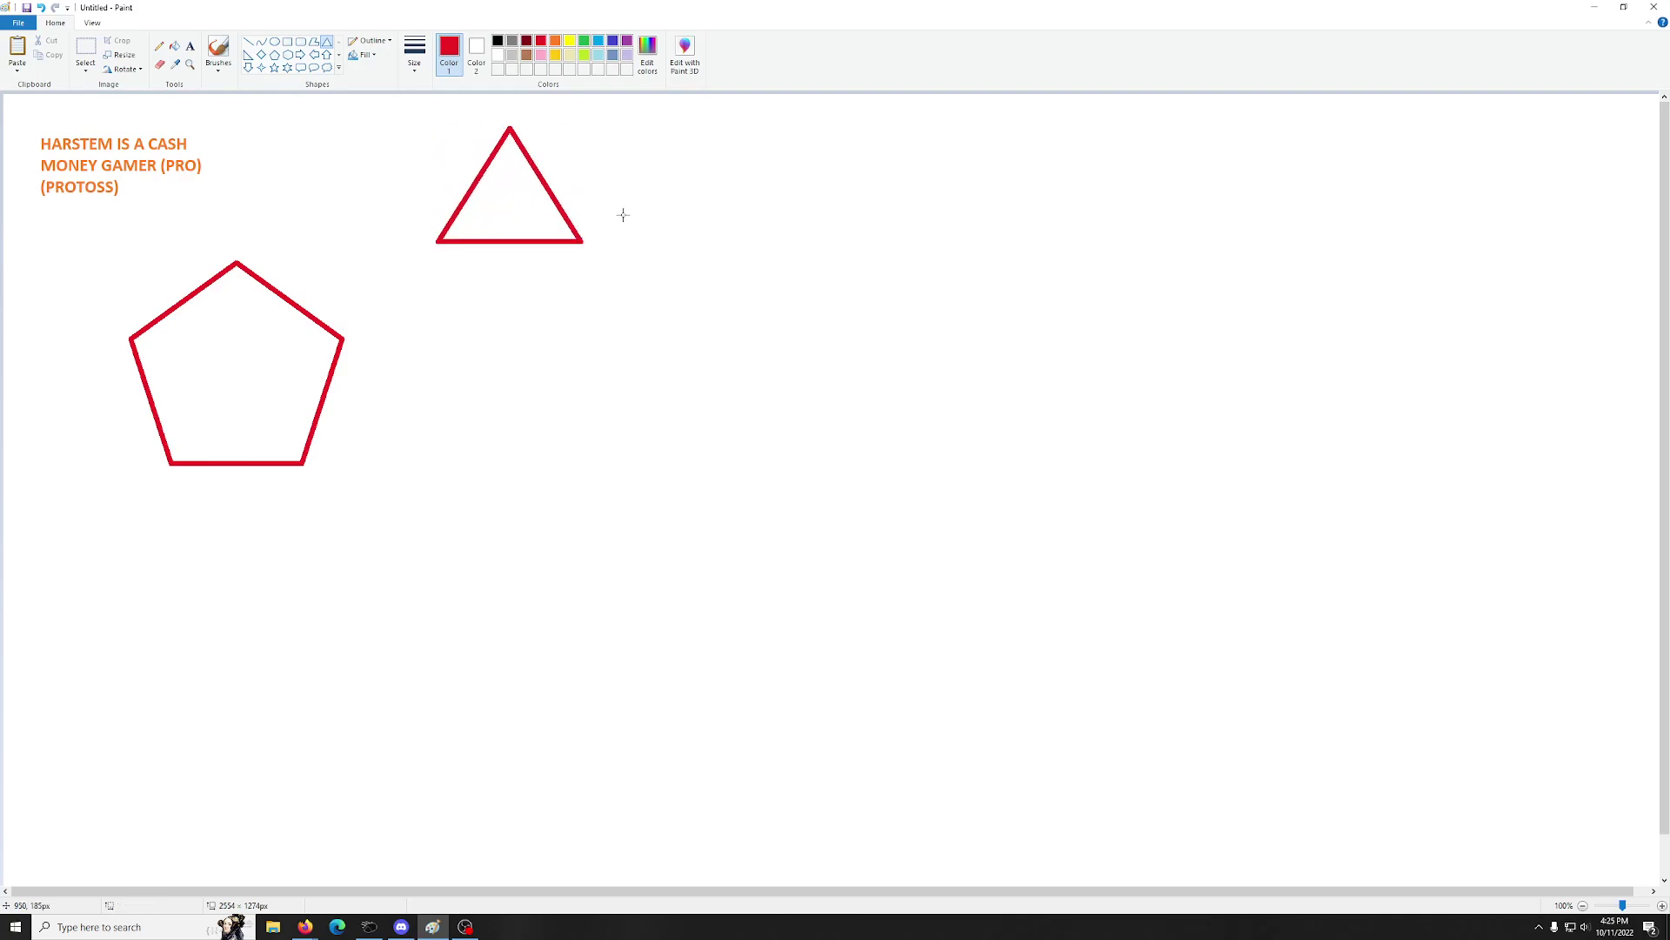
# Step: Mark the pentagon's five interior angles with thin black brush arcs, undoing the stray extra stroke
pyautogui.click(219, 52)
pyautogui.click(497, 41)
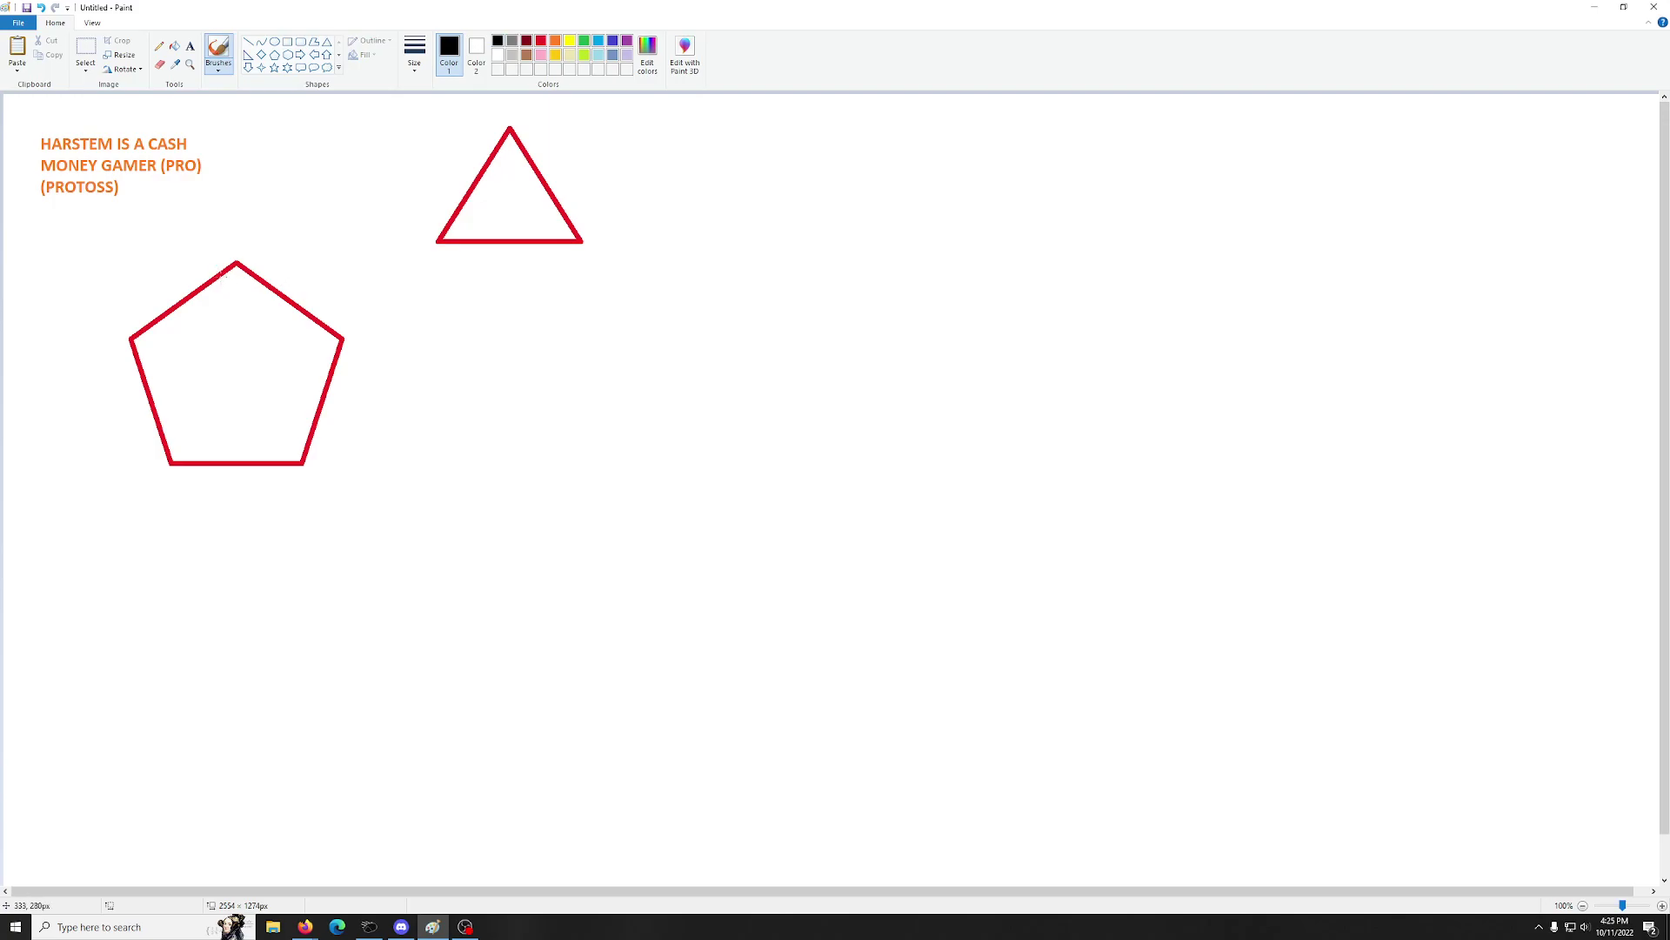
pyautogui.moveTo(218, 277); pyautogui.dragTo(249, 284)
pyautogui.moveTo(328, 366); pyautogui.dragTo(328, 334)
pyautogui.moveTo(280, 460); pyautogui.dragTo(303, 442)
pyautogui.moveTo(165, 440); pyautogui.dragTo(192, 461)
pyautogui.moveTo(153, 328); pyautogui.dragTo(149, 357)
pyautogui.moveTo(140, 365)
pyautogui.mouseDown()
pyautogui.moveTo(122, 367)
pyautogui.moveTo(131, 320)
pyautogui.moveTo(144, 324)
pyautogui.mouseUp()
pyautogui.click(40, 7)
# Step: Add the text "sum 180" to the right of the triangle
pyautogui.click(189, 45)
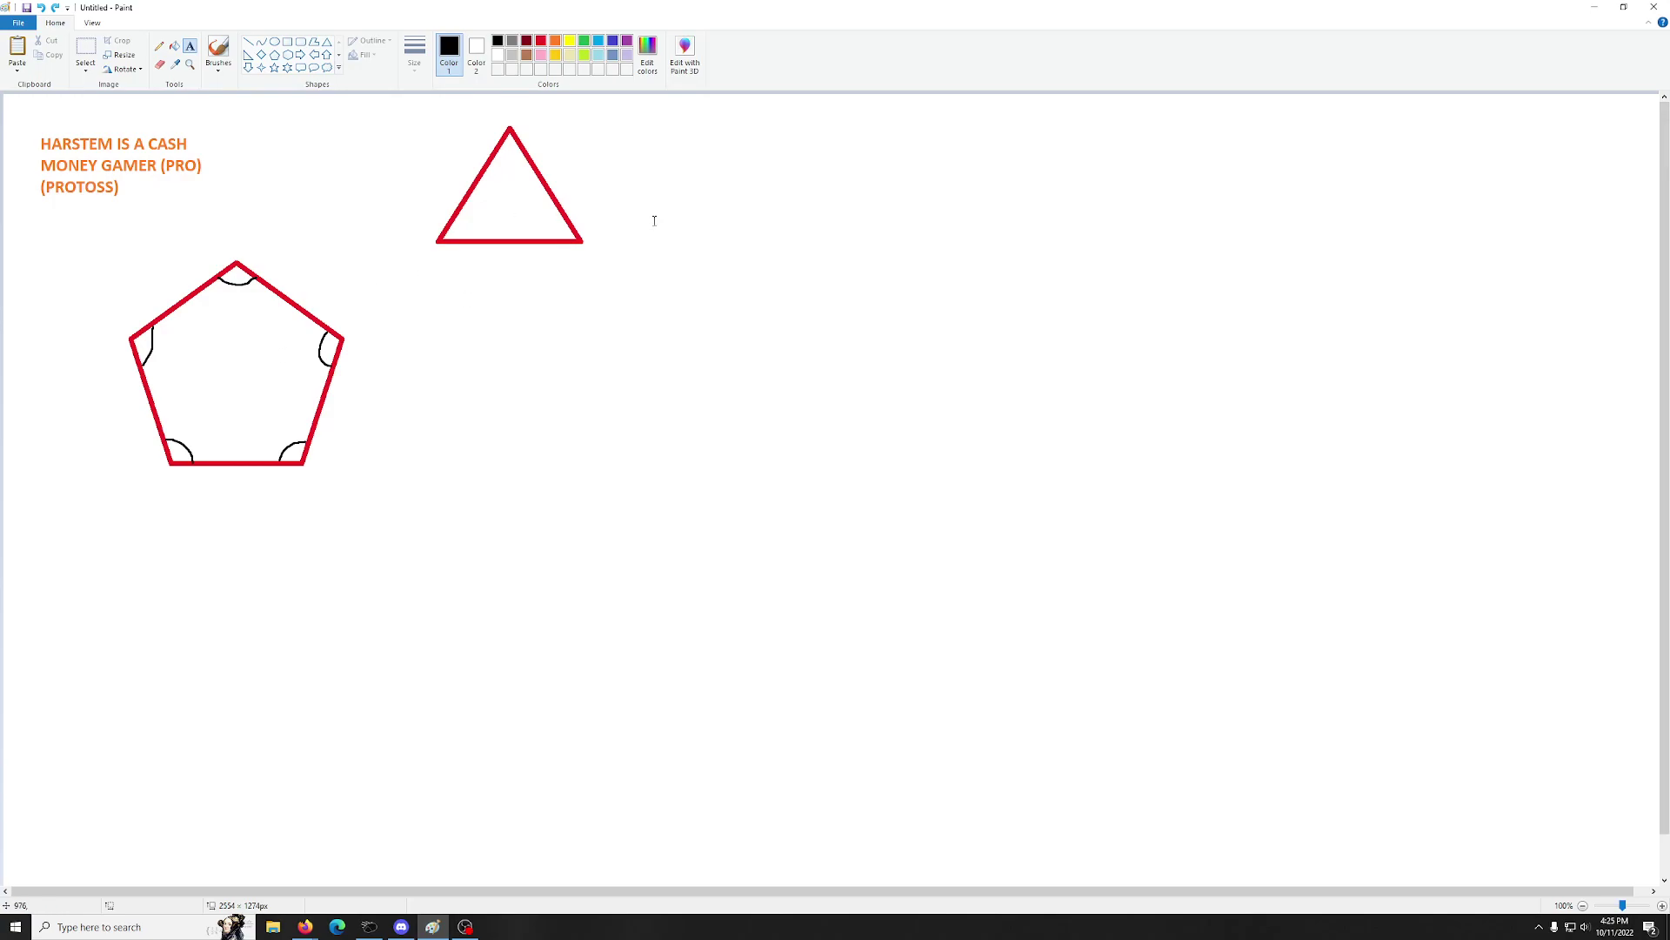
pyautogui.click(597, 171)
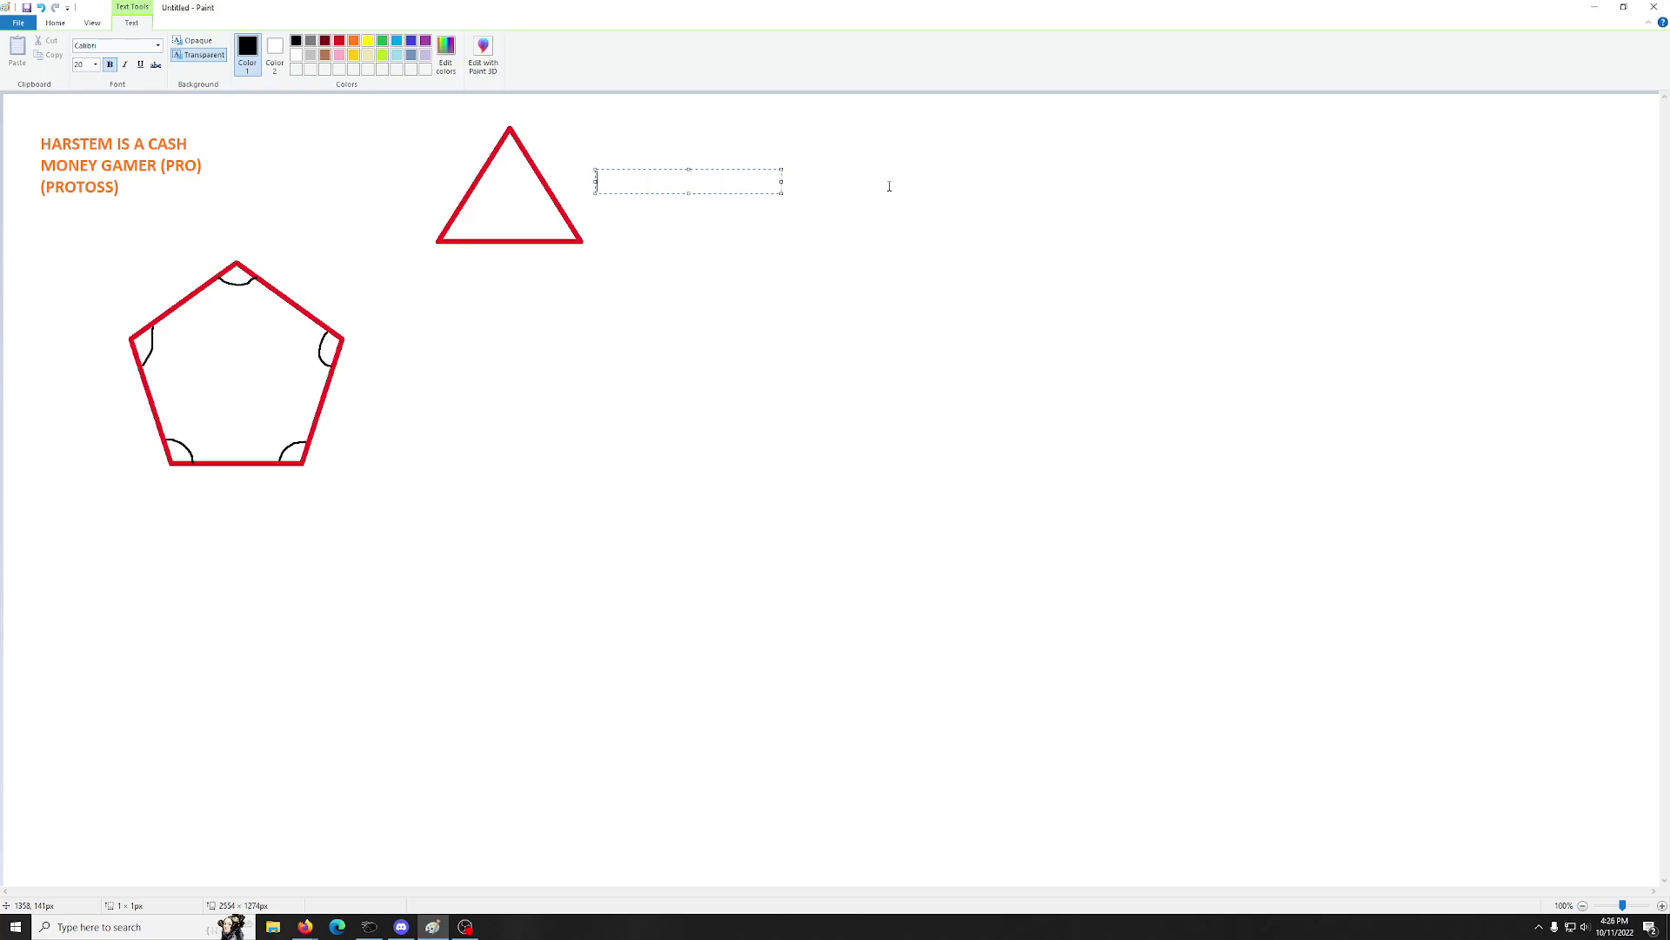
pyautogui.write('sum 180')
pyautogui.click(674, 252)
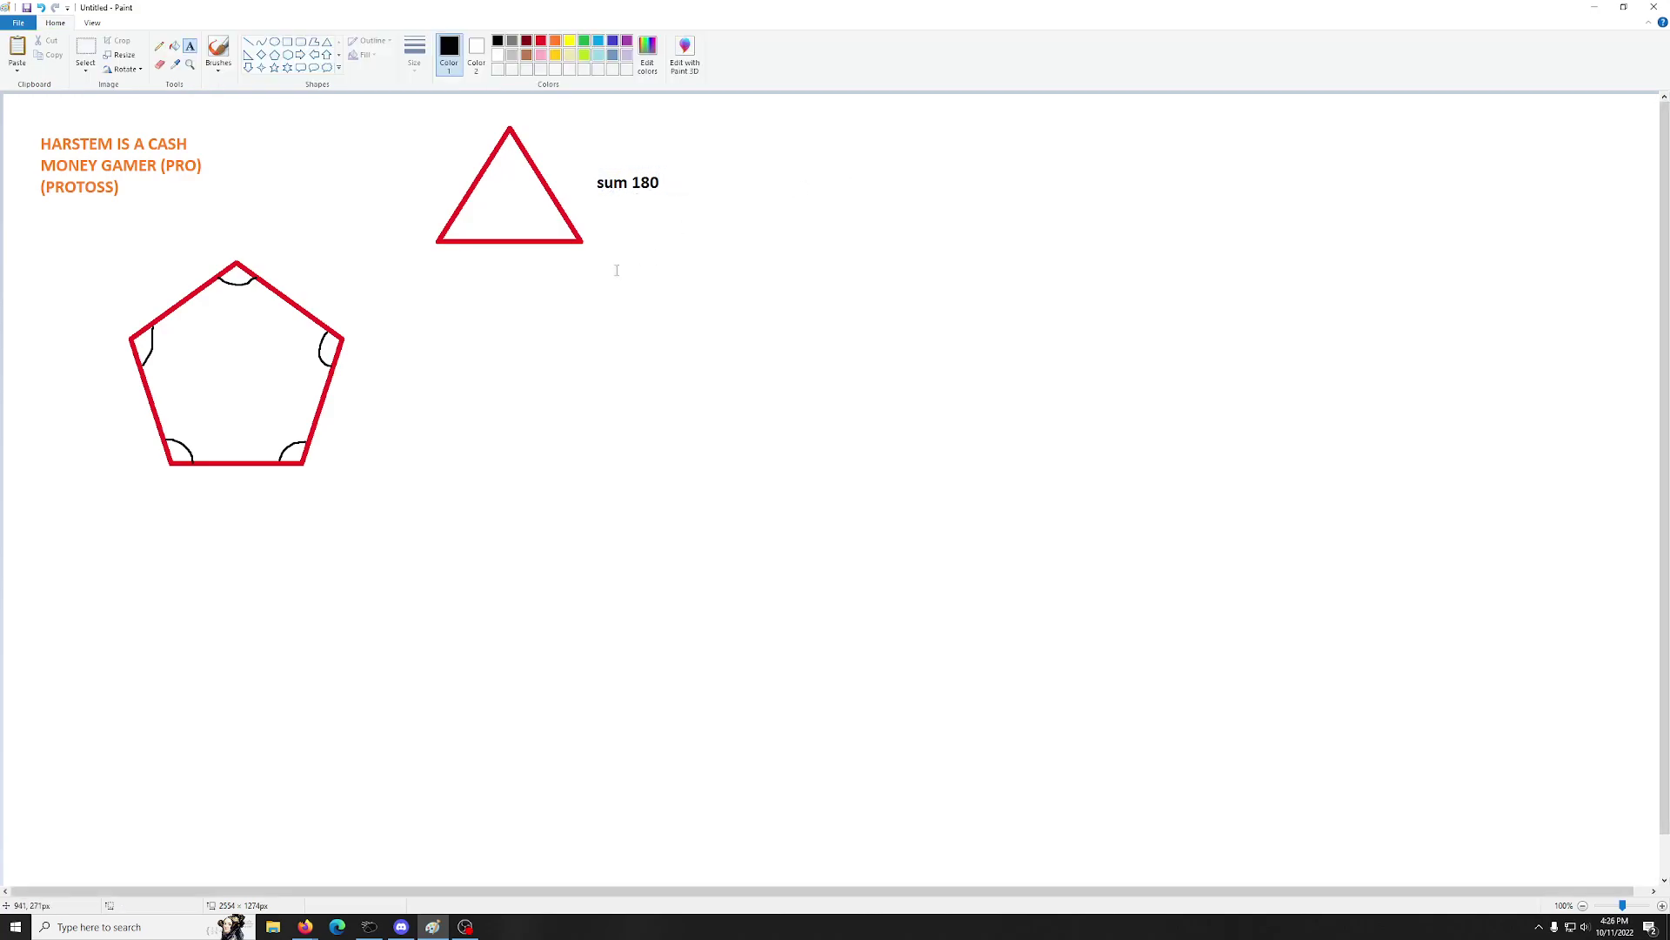
# Step: Divide the pentagon into five triangles with red straight lines from its centre to each vertex
pyautogui.click(248, 42)
pyautogui.click(540, 41)
pyautogui.moveTo(236, 262)
pyautogui.mouseDown()
pyautogui.moveTo(235, 368)
pyautogui.moveTo(343, 339)
pyautogui.mouseUp()
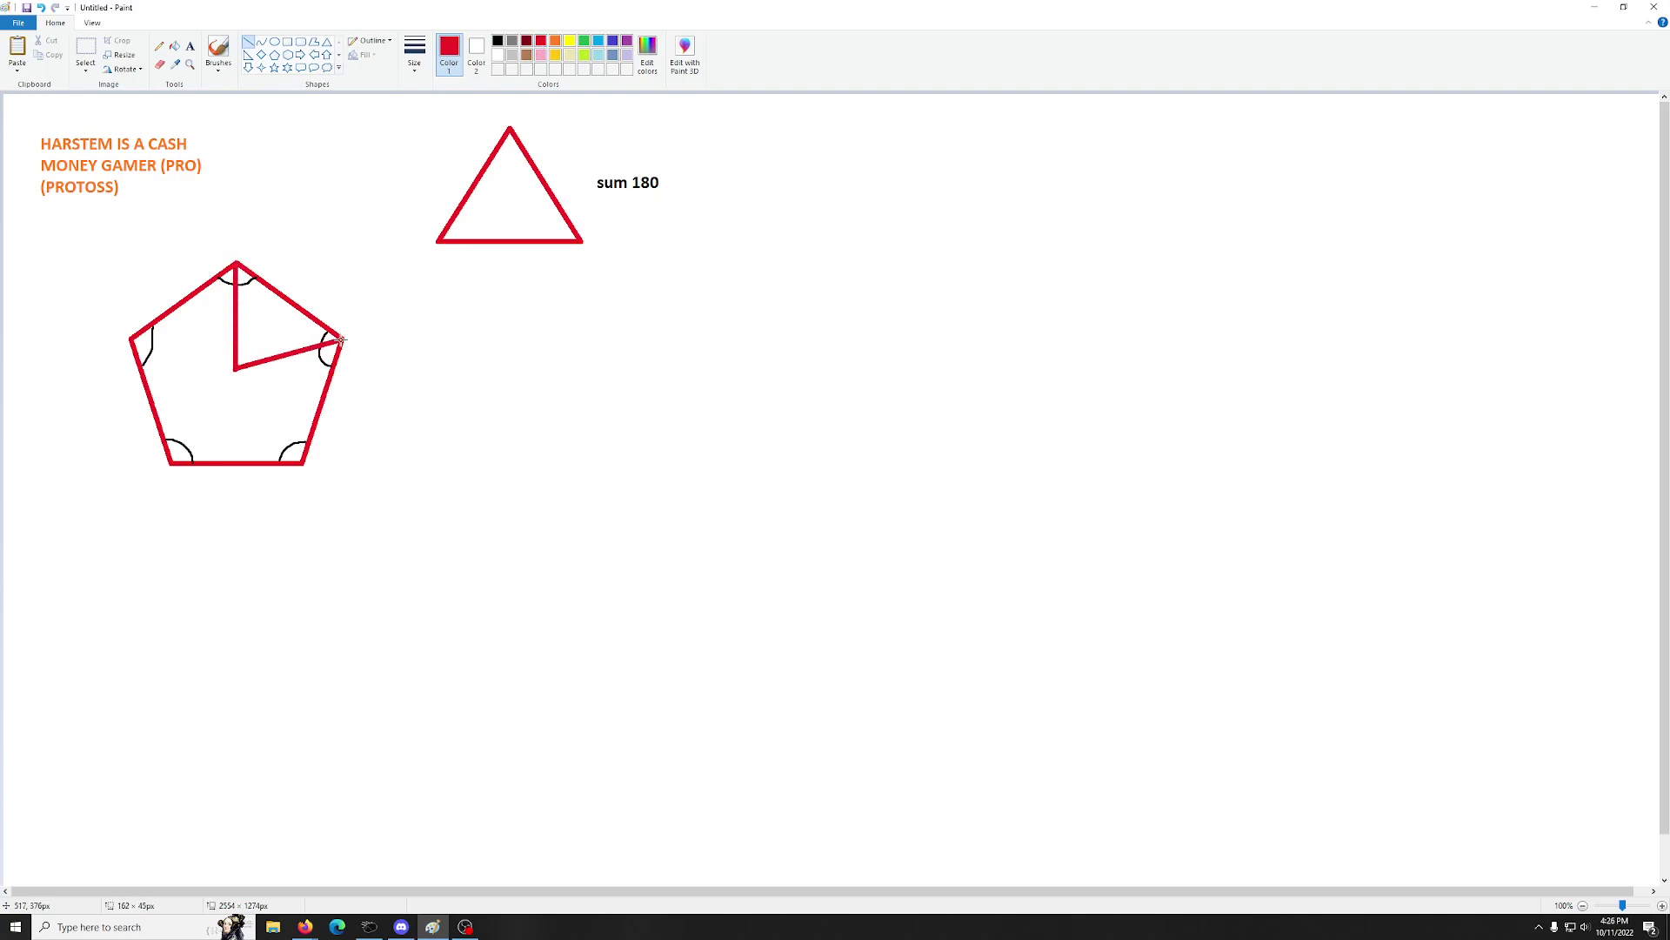
pyautogui.moveTo(236, 368); pyautogui.dragTo(303, 463)
pyautogui.moveTo(236, 368); pyautogui.dragTo(170, 462)
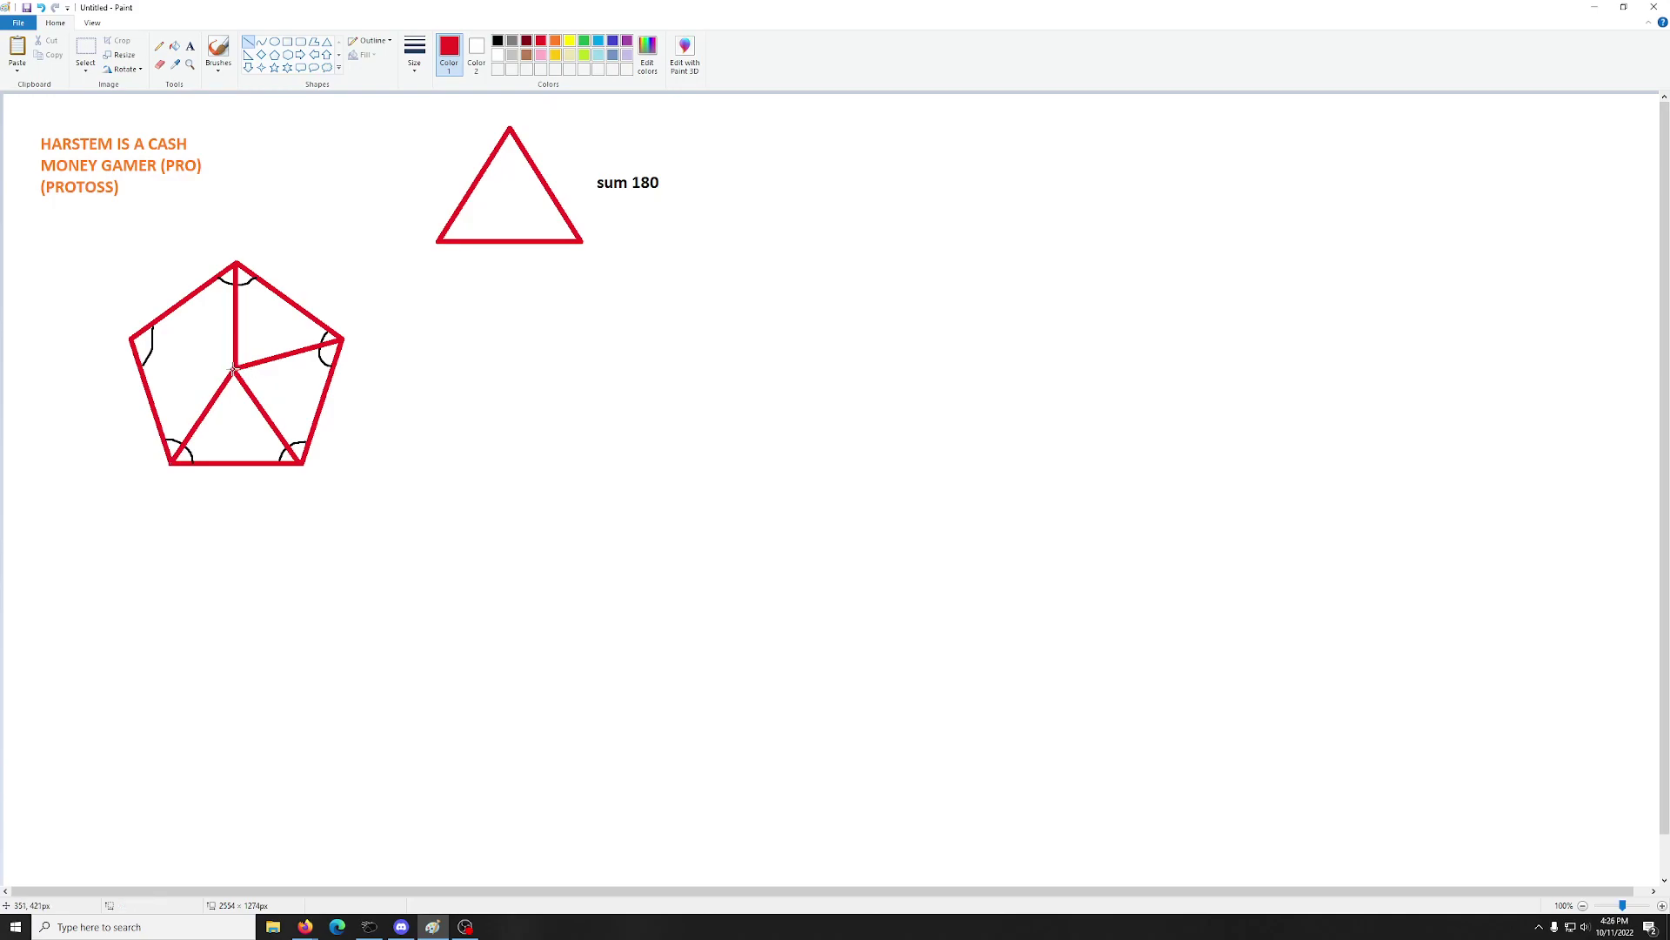
pyautogui.moveTo(235, 369); pyautogui.dragTo(130, 338)
pyautogui.click(119, 272)
# Step: Emphasize the outer angles of the pentagon's upper-left triangle by brushing over their arcs in black, undoing the stray stroke
pyautogui.click(220, 51)
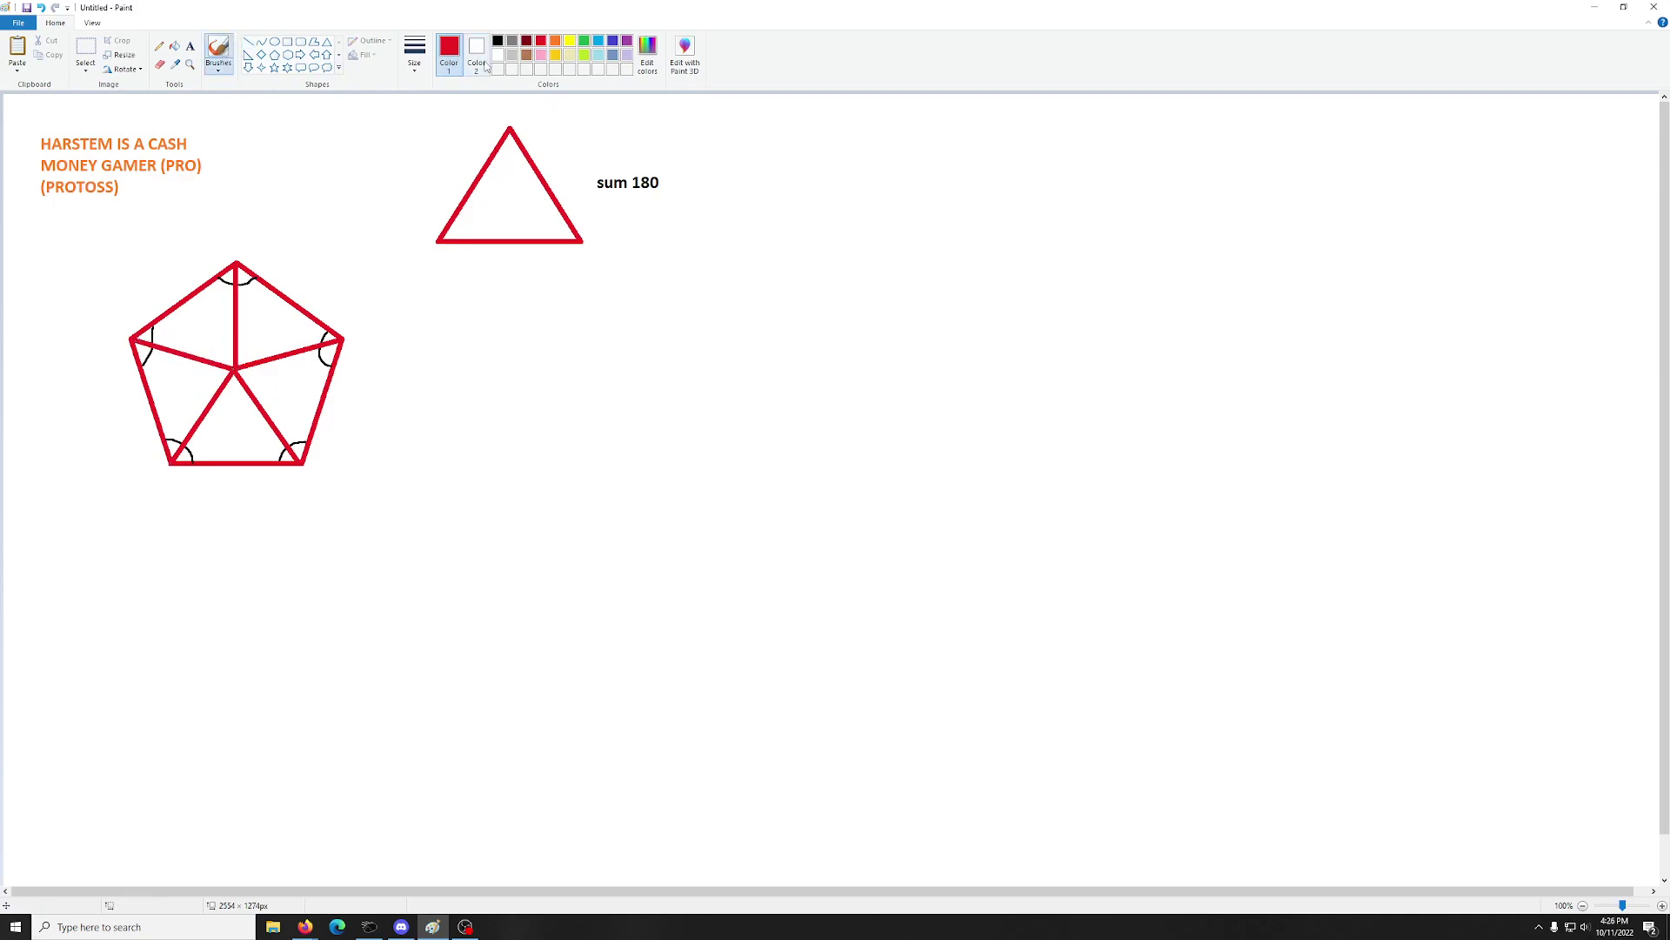
pyautogui.click(497, 40)
pyautogui.moveTo(230, 281)
pyautogui.mouseDown()
pyautogui.moveTo(214, 280)
pyautogui.moveTo(251, 284)
pyautogui.mouseUp()
pyautogui.click(40, 7)
# Step: Draw a black circle outline around the pentagon's centre where the red lines meet
pyautogui.click(275, 40)
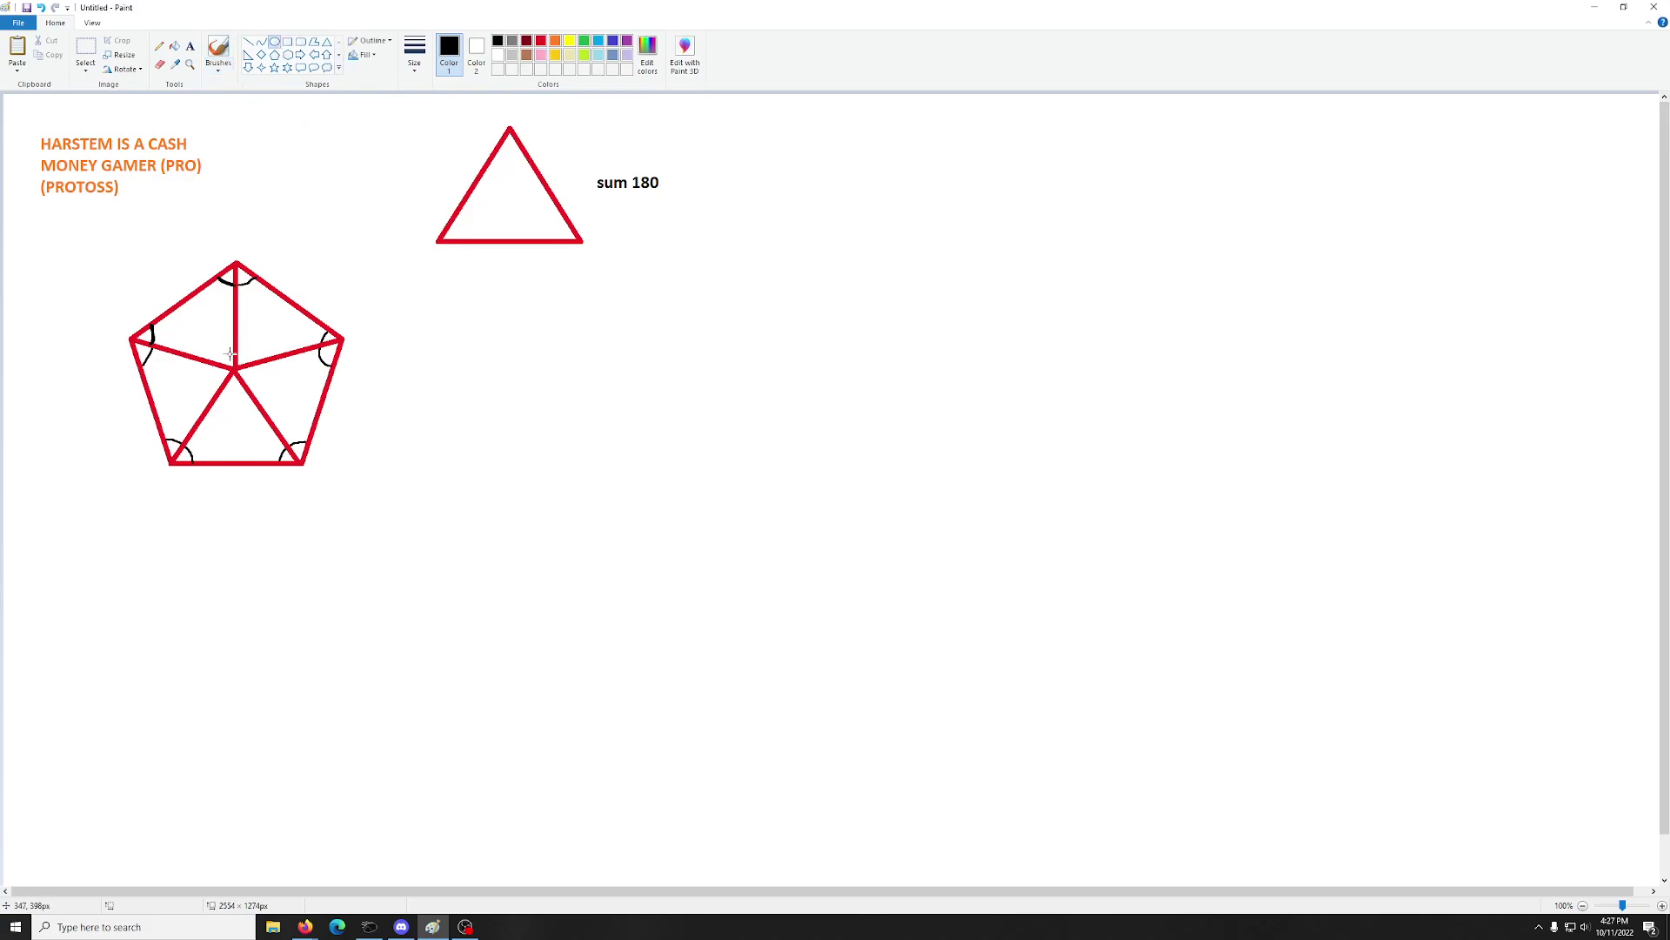
pyautogui.moveTo(211, 346); pyautogui.dragTo(259, 395)
pyautogui.click(406, 410)
# Step: Add the text "360/5 - 72" to the right of the pentagon
pyautogui.click(190, 45)
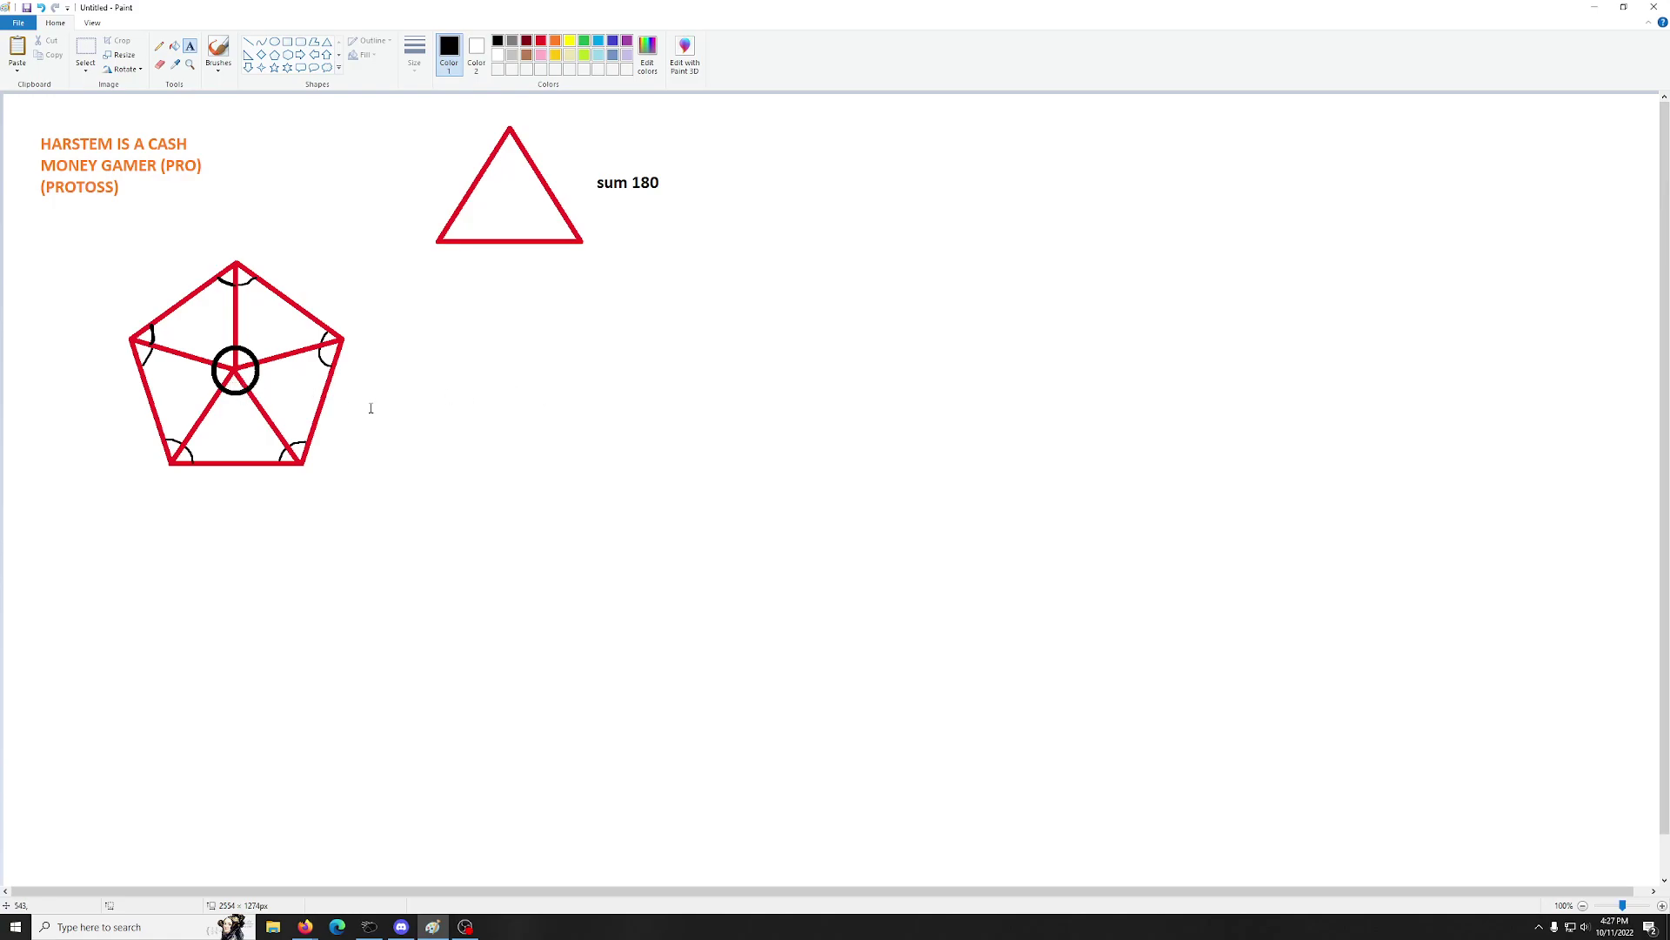
pyautogui.moveTo(421, 378); pyautogui.dragTo(601, 402)
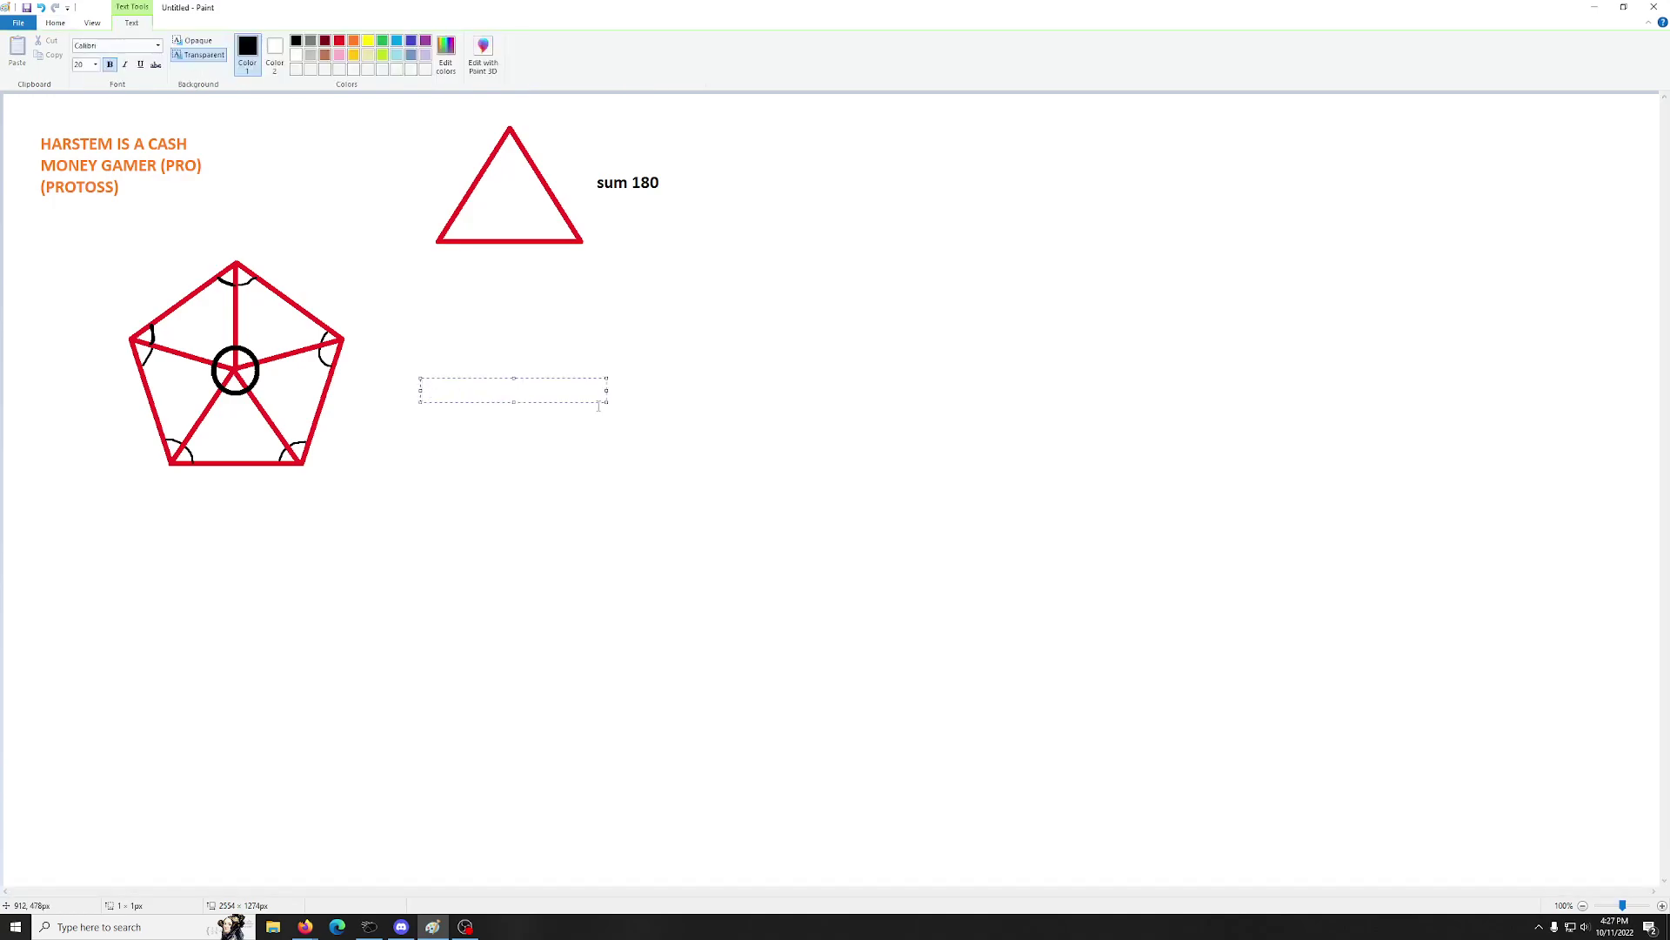
pyautogui.write('360/5 - 72')
pyautogui.click(697, 426)
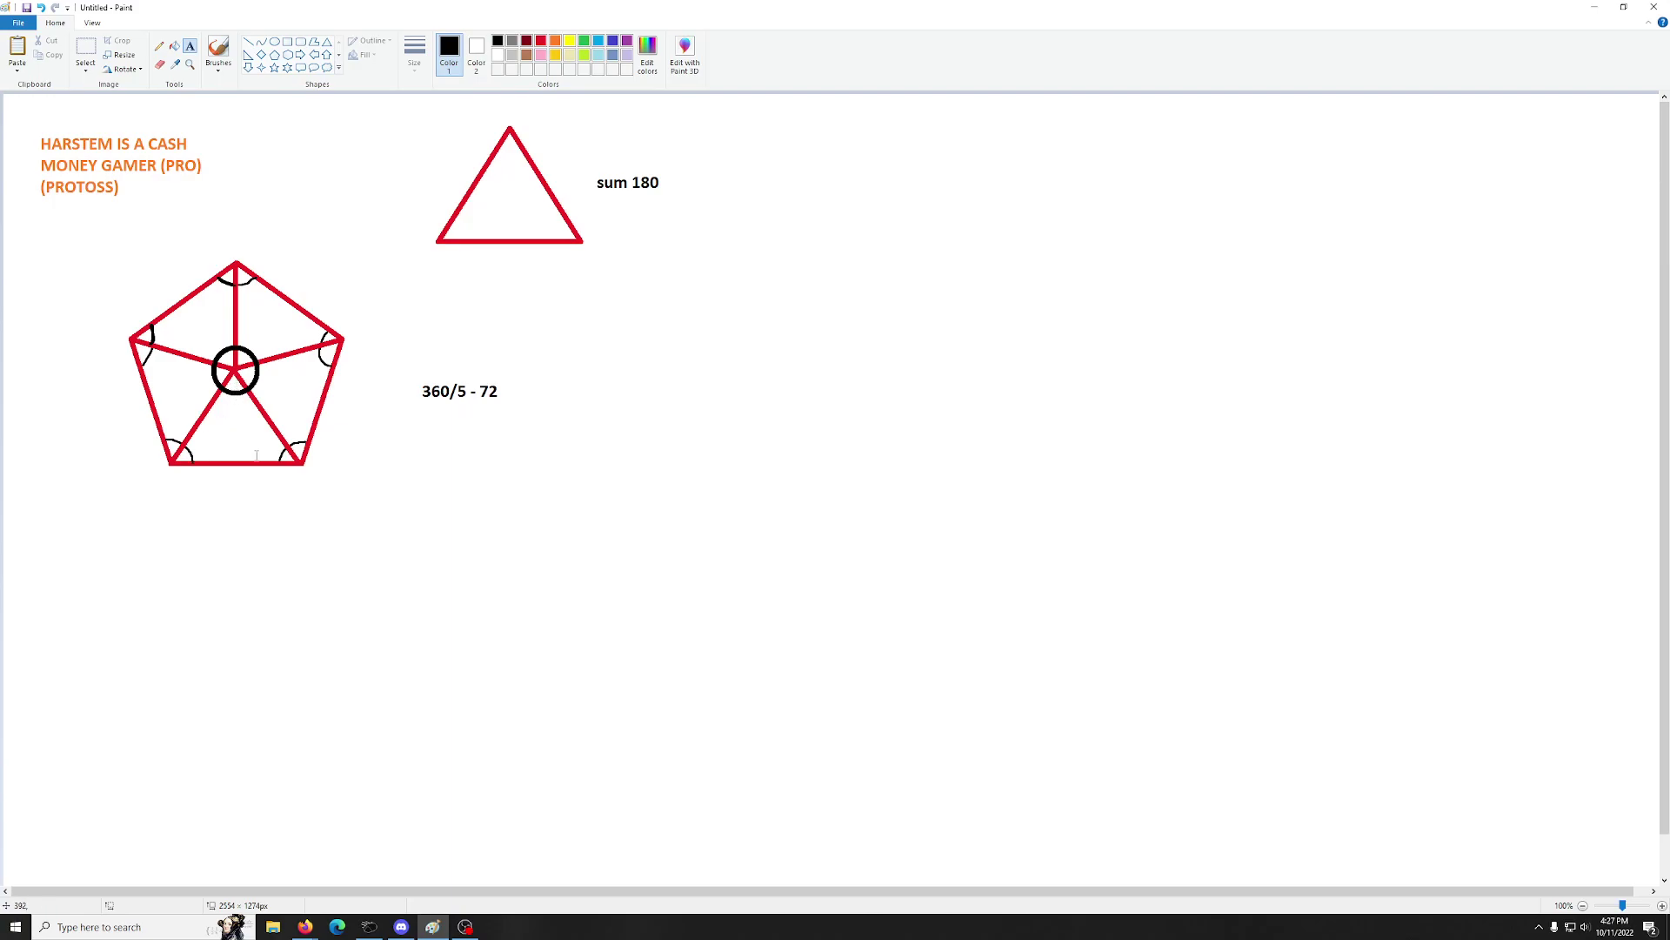
# Step: Add the text "180 - 72 = 108" below the 360/5 line
pyautogui.click(423, 450)
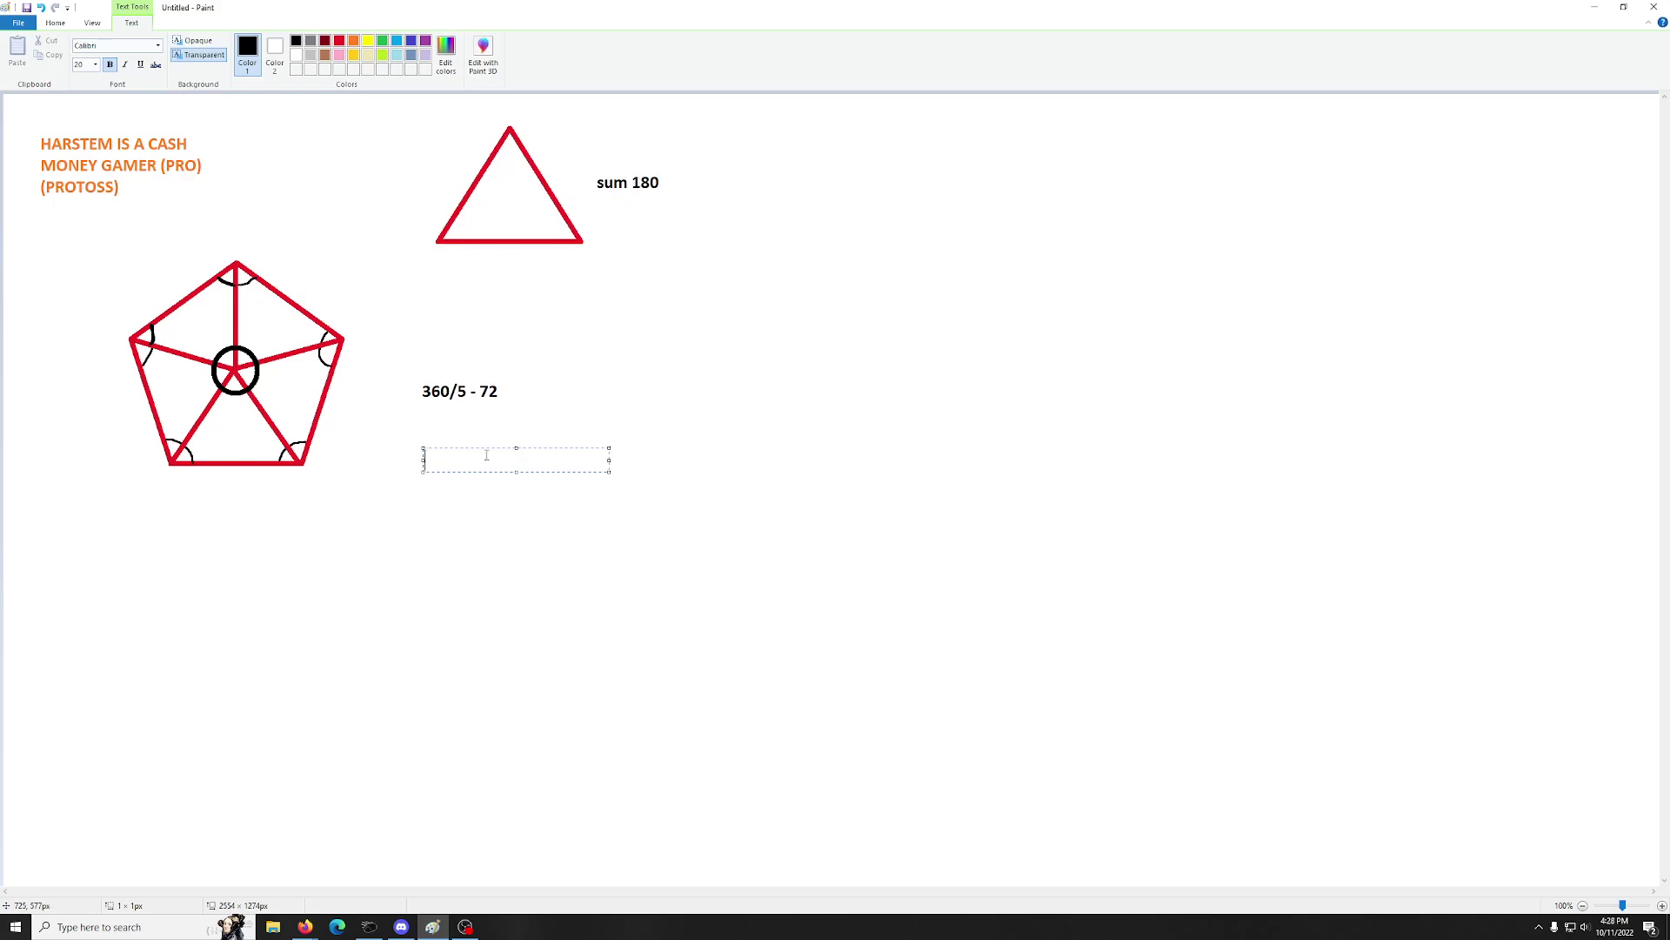
pyautogui.write('18- - 72 = 108')
pyautogui.moveTo(444, 461); pyautogui.dragTo(450, 461)
pyautogui.write('0')
pyautogui.click(560, 495)
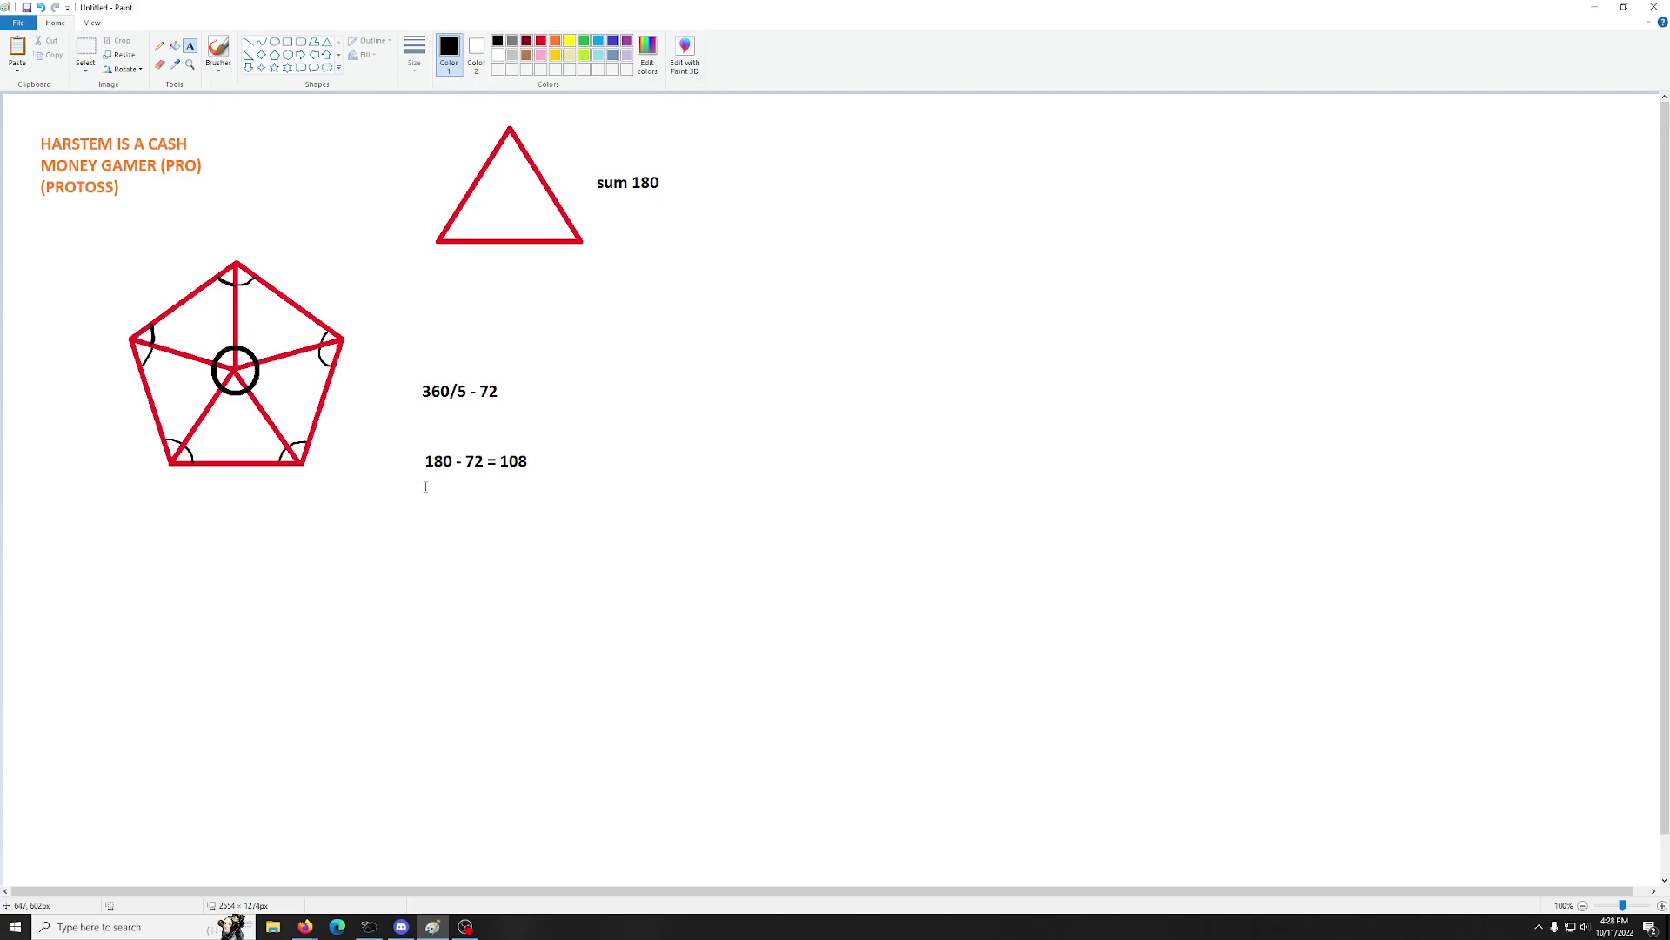
# Step: Add the text "108/2 = 54" directly below the 180 - 72 line
pyautogui.moveTo(425, 486); pyautogui.dragTo(610, 510)
pyautogui.write('1')
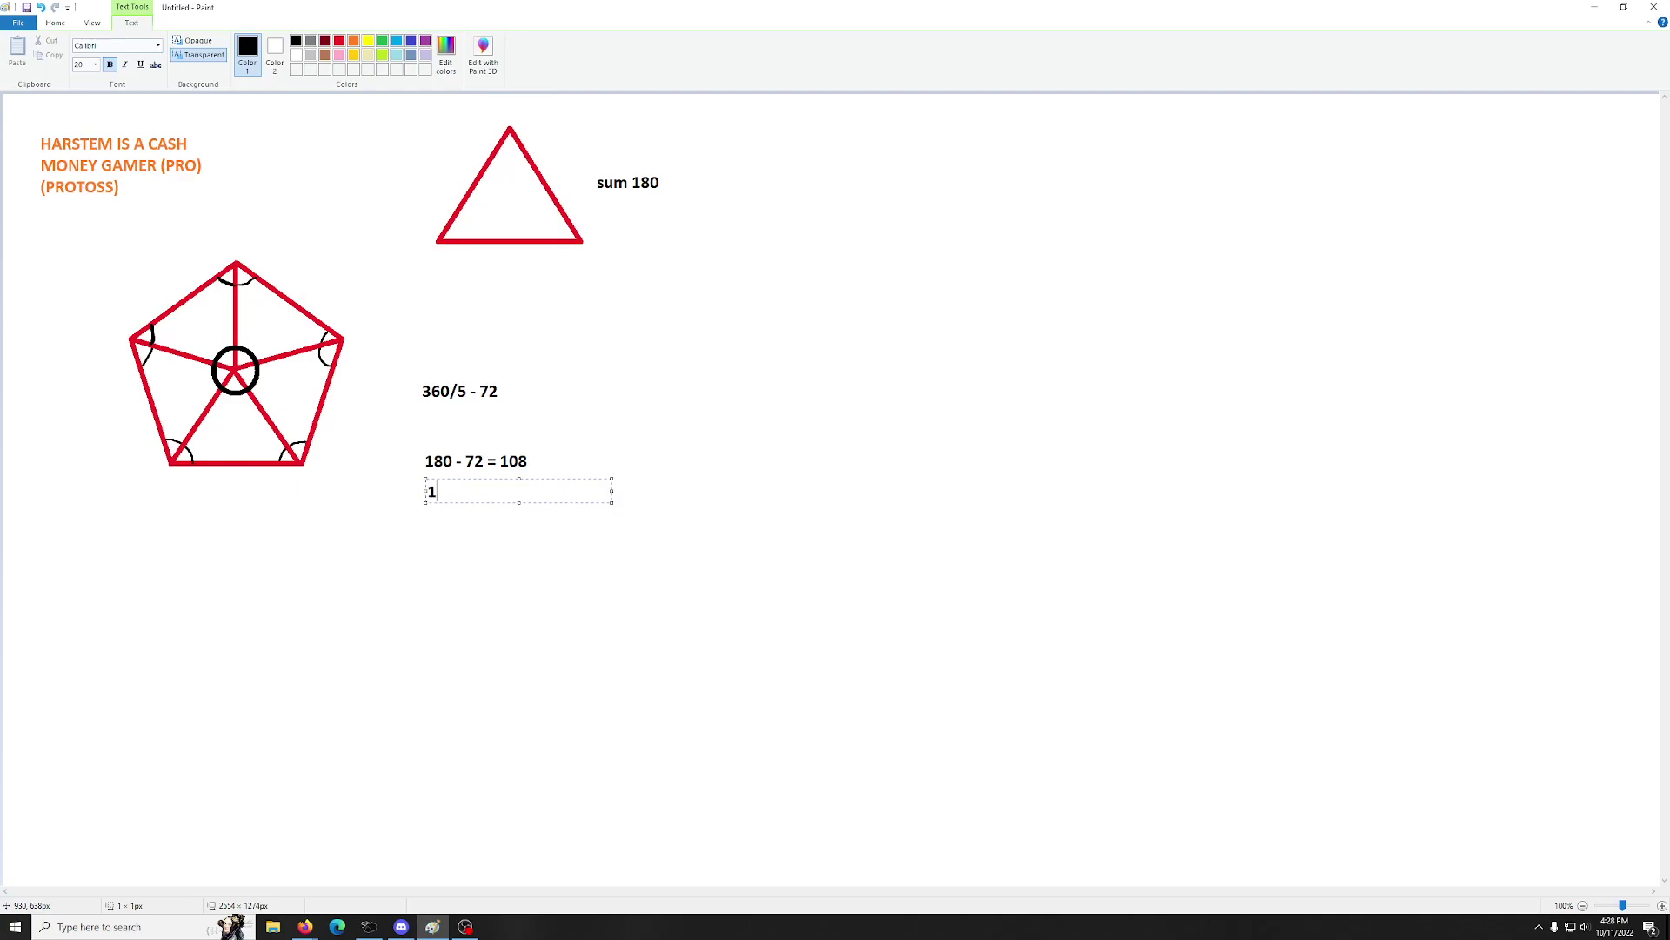
pyautogui.write('08/2 = 54')
pyautogui.click(560, 601)
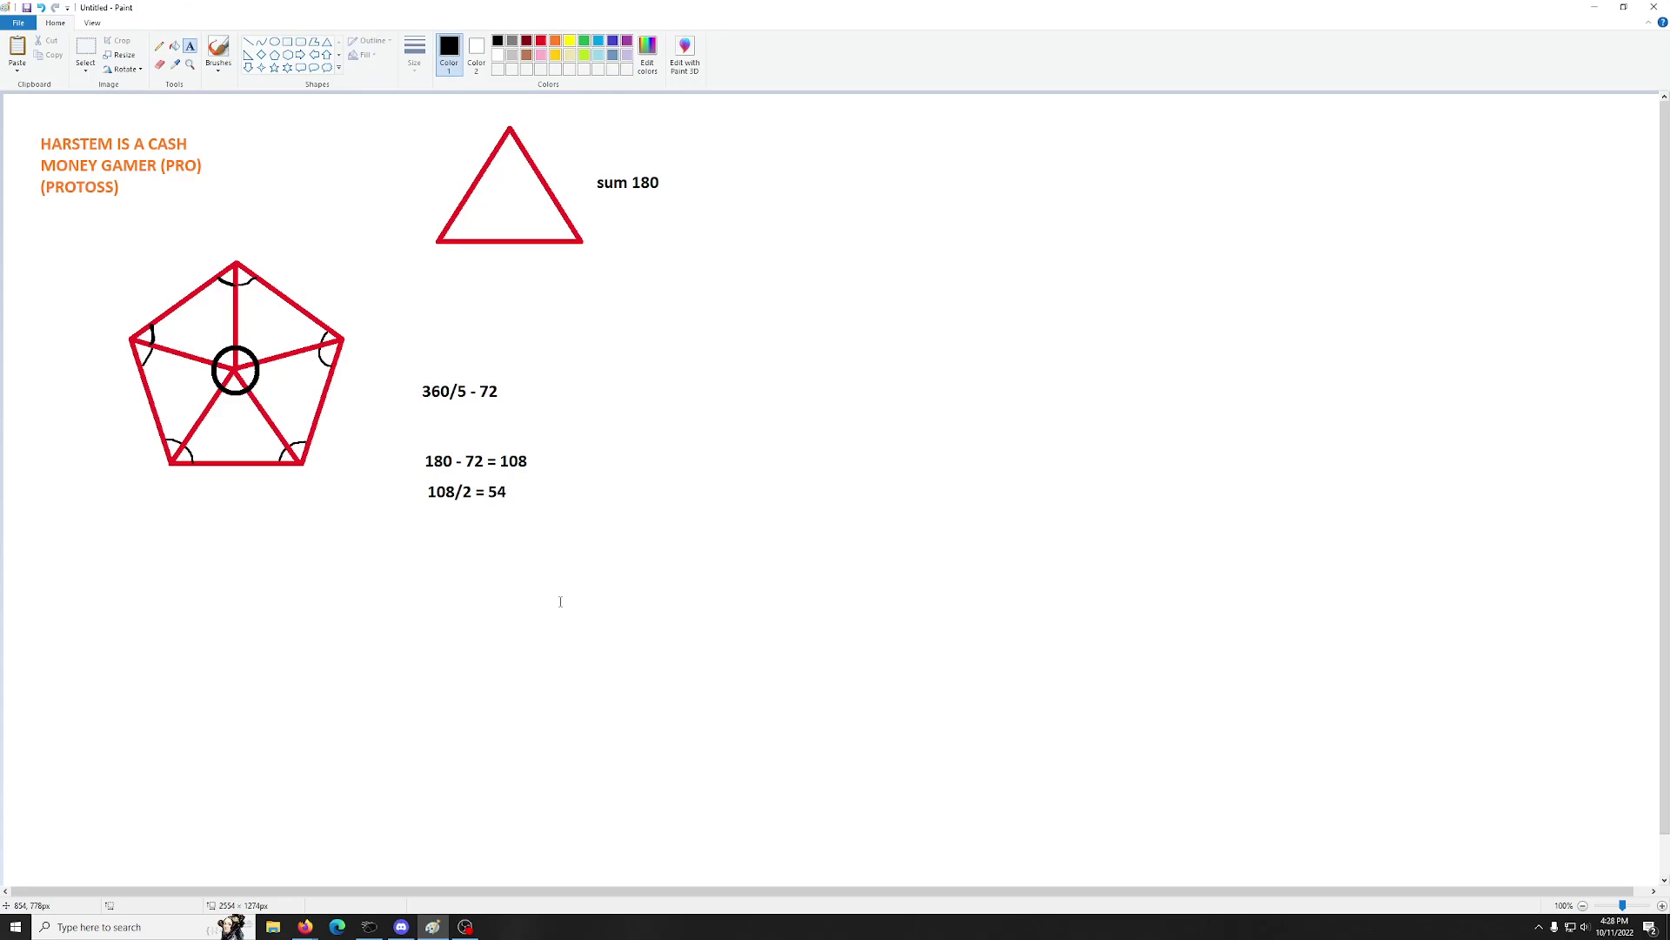
# Step: Add the text "540" just right of the pentagon's right vertex, above the 360/5 line
pyautogui.moveTo(193, 459); pyautogui.dragTo(184, 456)
pyautogui.click(366, 329)
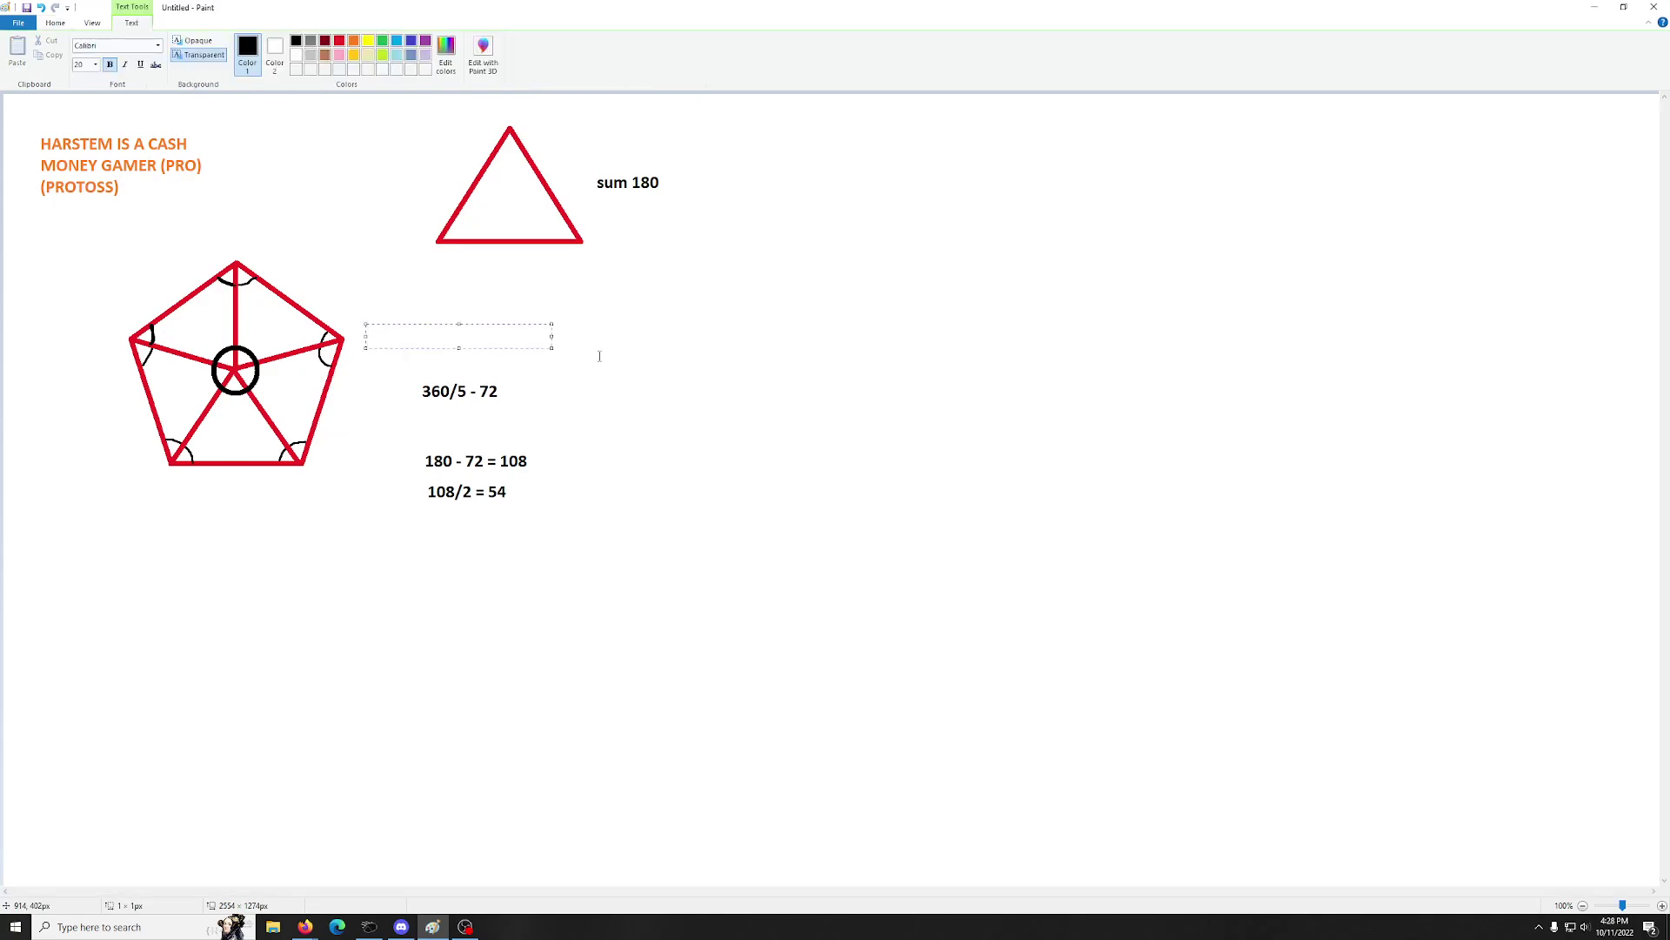
pyautogui.write('540')
pyautogui.click(696, 390)
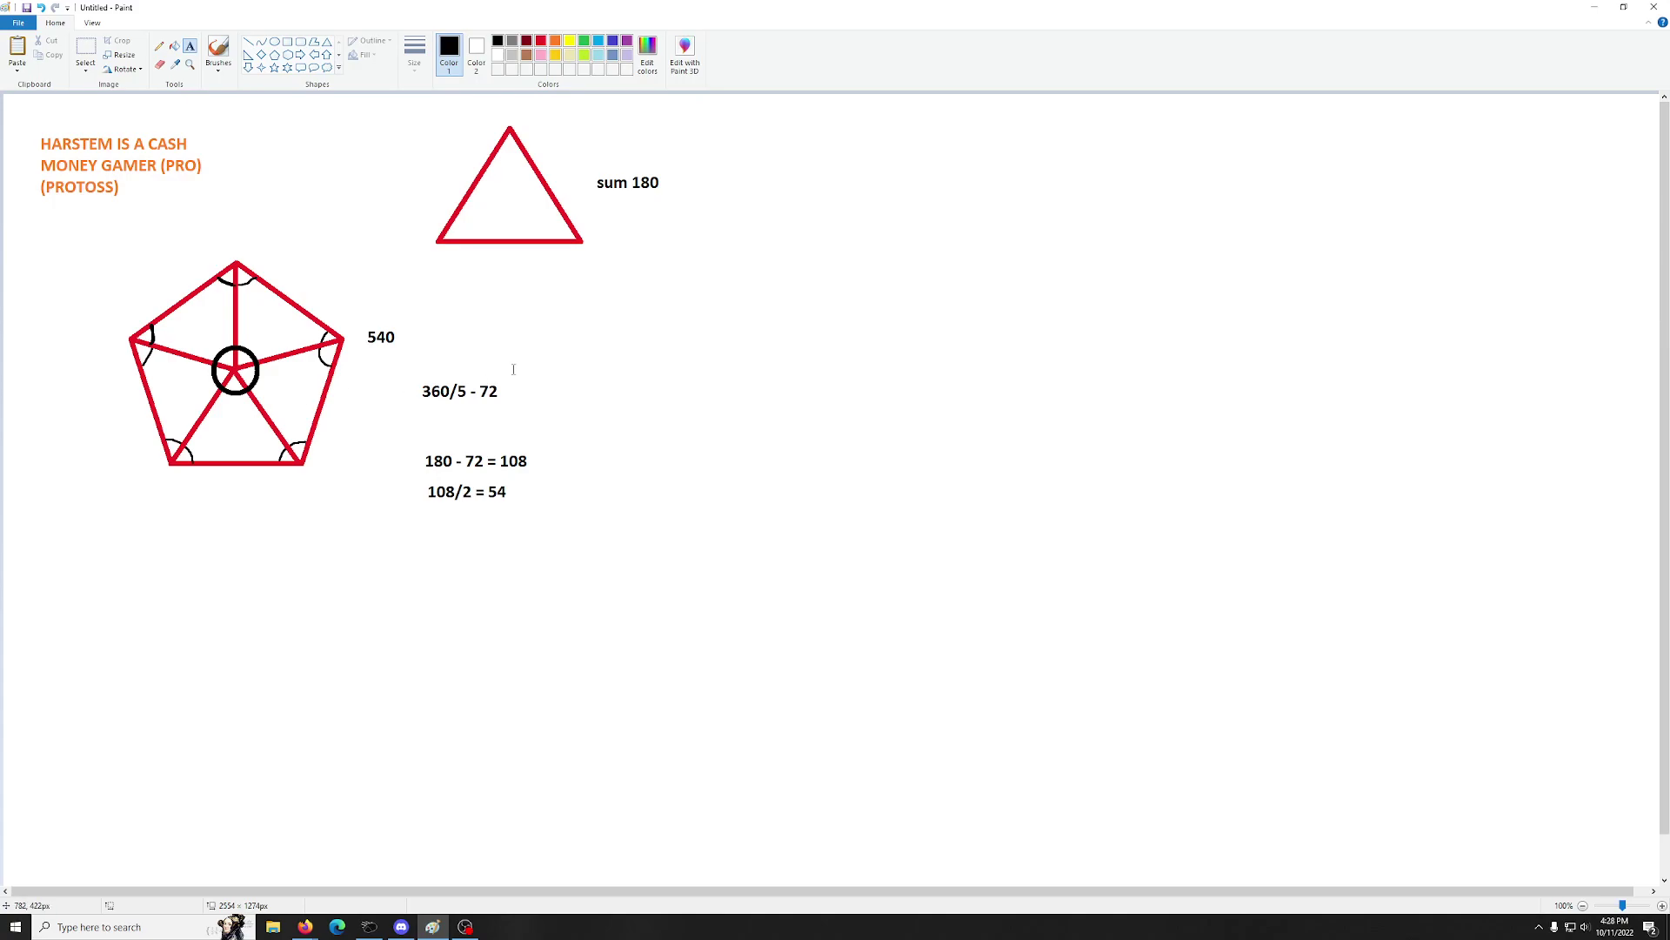
# Step: Select the text "180 - 72 = 108" and move it to the empty area right of and below "sum 180"
pyautogui.click(287, 41)
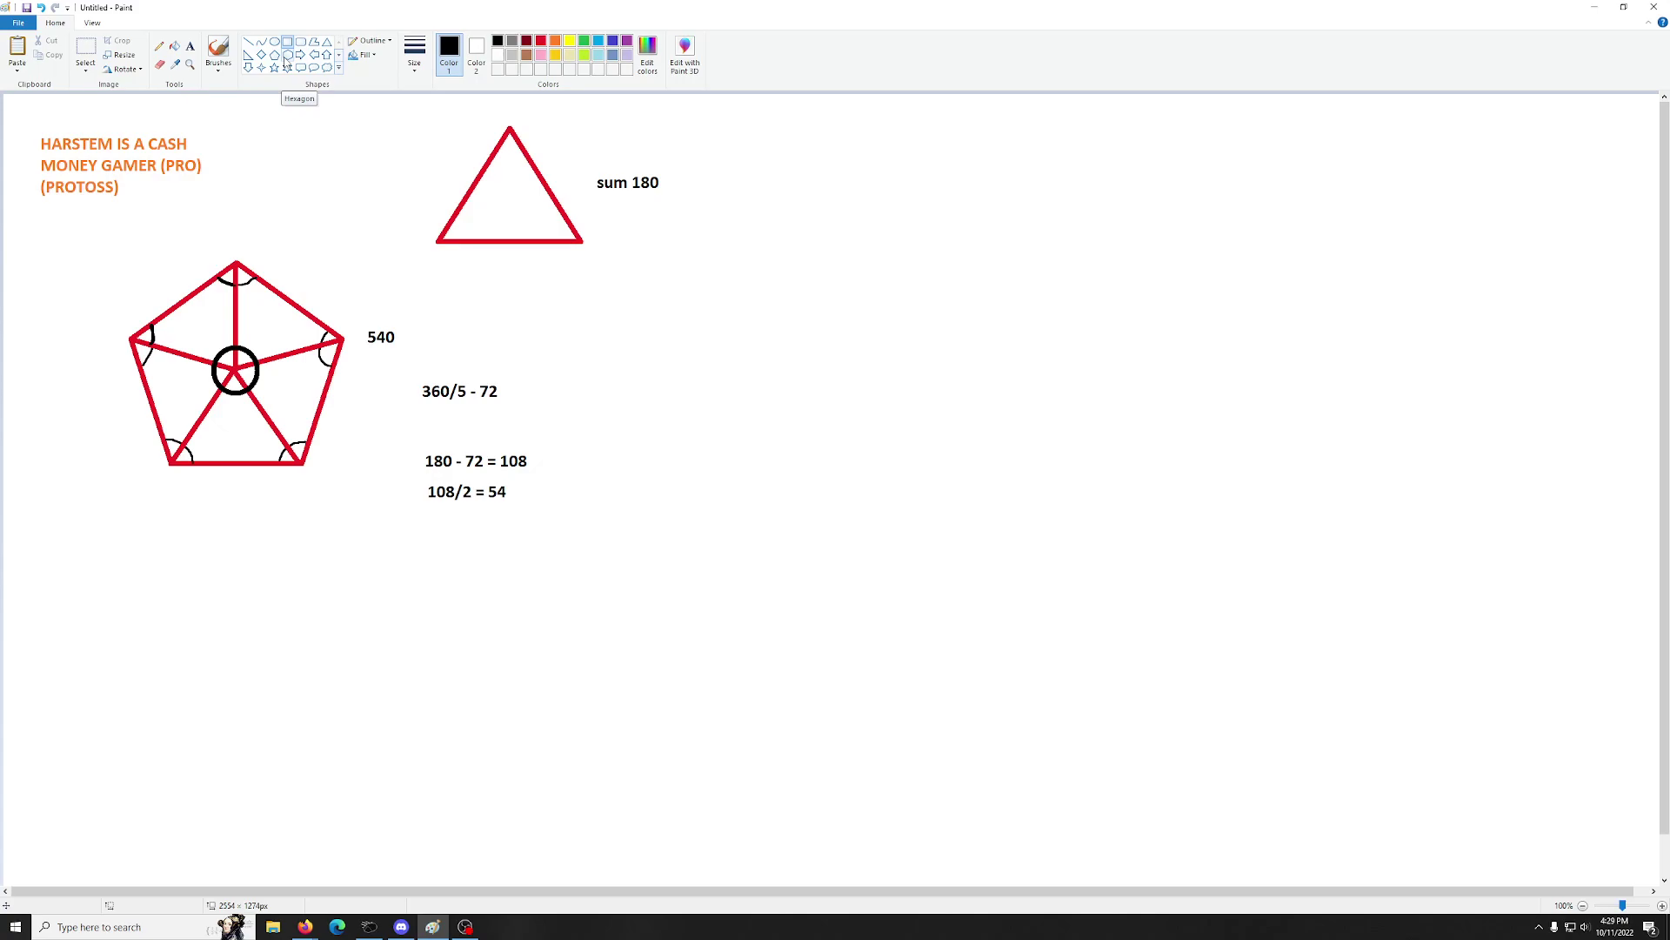
pyautogui.click(219, 52)
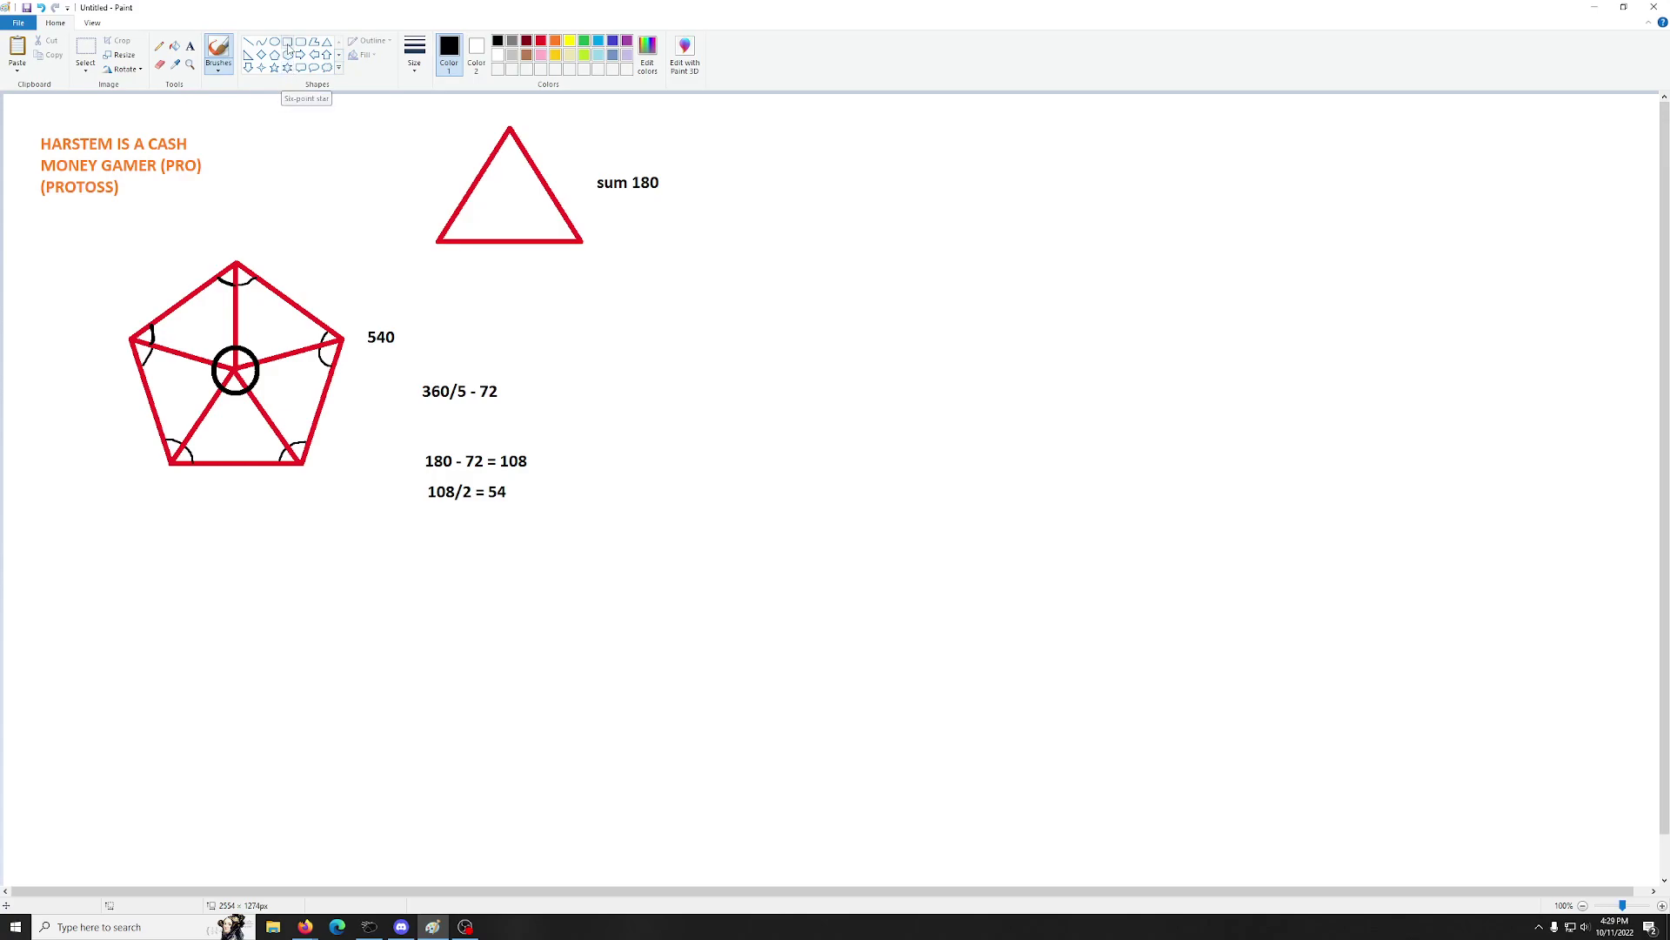
pyautogui.click(86, 53)
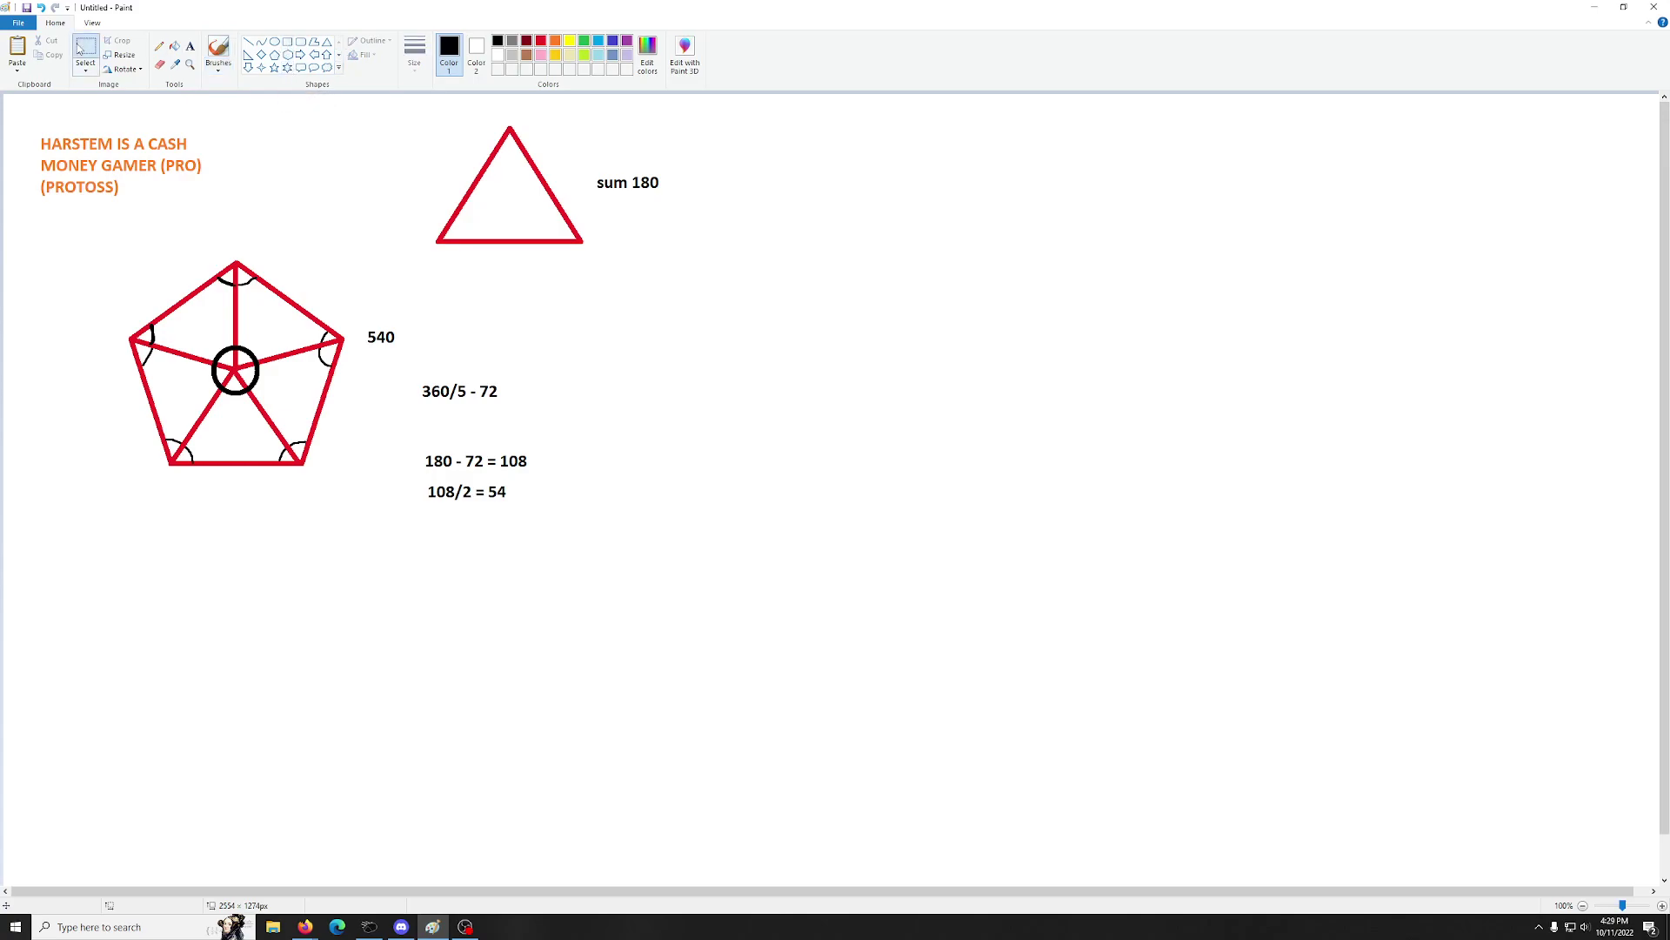
pyautogui.moveTo(410, 441)
pyautogui.mouseDown()
pyautogui.moveTo(546, 480)
pyautogui.moveTo(532, 455)
pyautogui.moveTo(929, 289)
pyautogui.mouseUp()
pyautogui.click(917, 351)
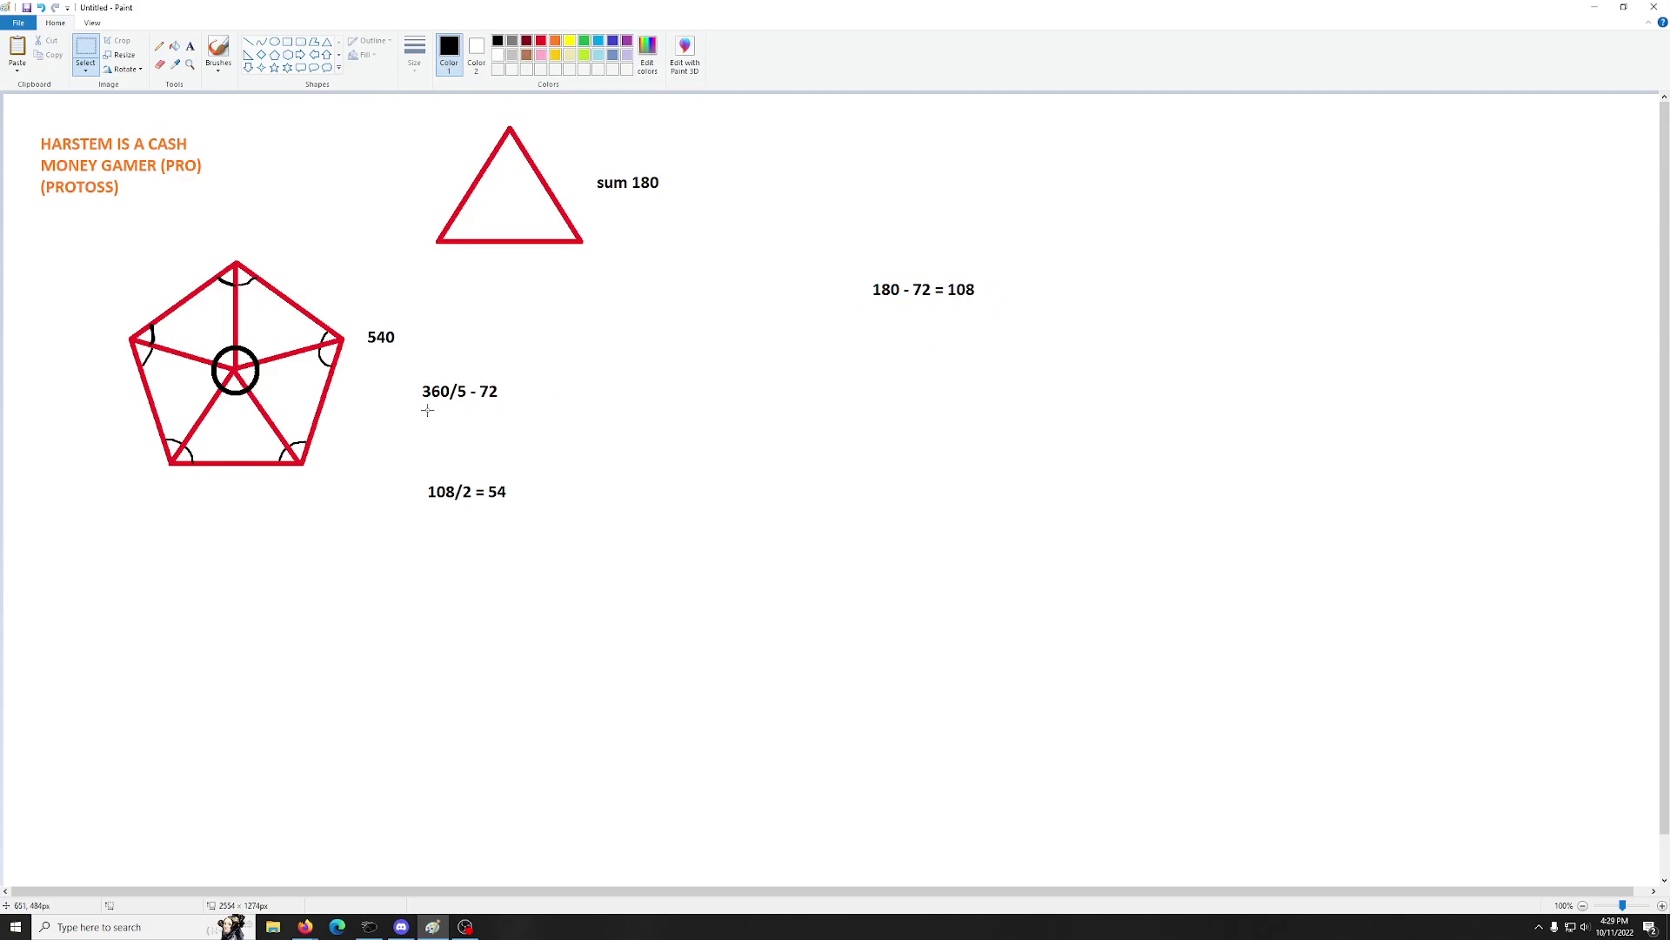
# Step: Thicken the arc at the pentagon's lower-right angle with the black brush and circle "360/5" in the calculation
pyautogui.click(219, 51)
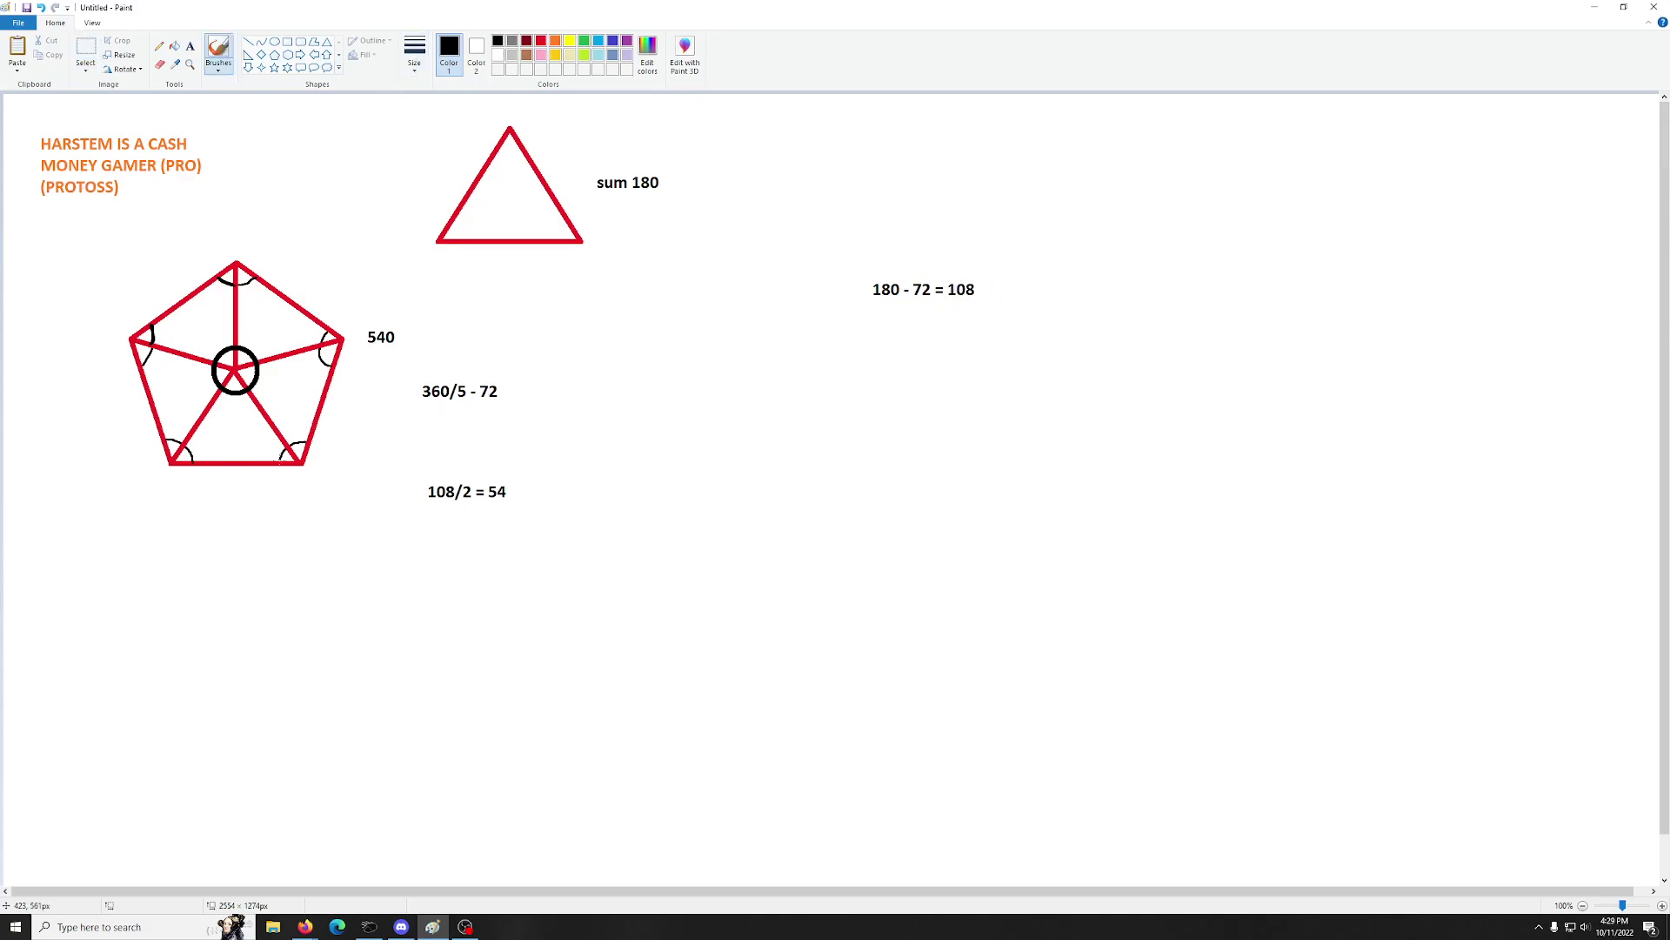
pyautogui.moveTo(280, 459)
pyautogui.mouseDown()
pyautogui.moveTo(303, 442)
pyautogui.moveTo(280, 457)
pyautogui.mouseUp()
pyautogui.moveTo(455, 407)
pyautogui.mouseDown()
pyautogui.moveTo(416, 409)
pyautogui.moveTo(454, 370)
pyautogui.moveTo(470, 383)
pyautogui.moveTo(446, 410)
pyautogui.mouseUp()
# Step: Add the general formula "n(180 - 360/n)" as text below "180 - 72 = 108"
pyautogui.click(190, 46)
pyautogui.click(808, 350)
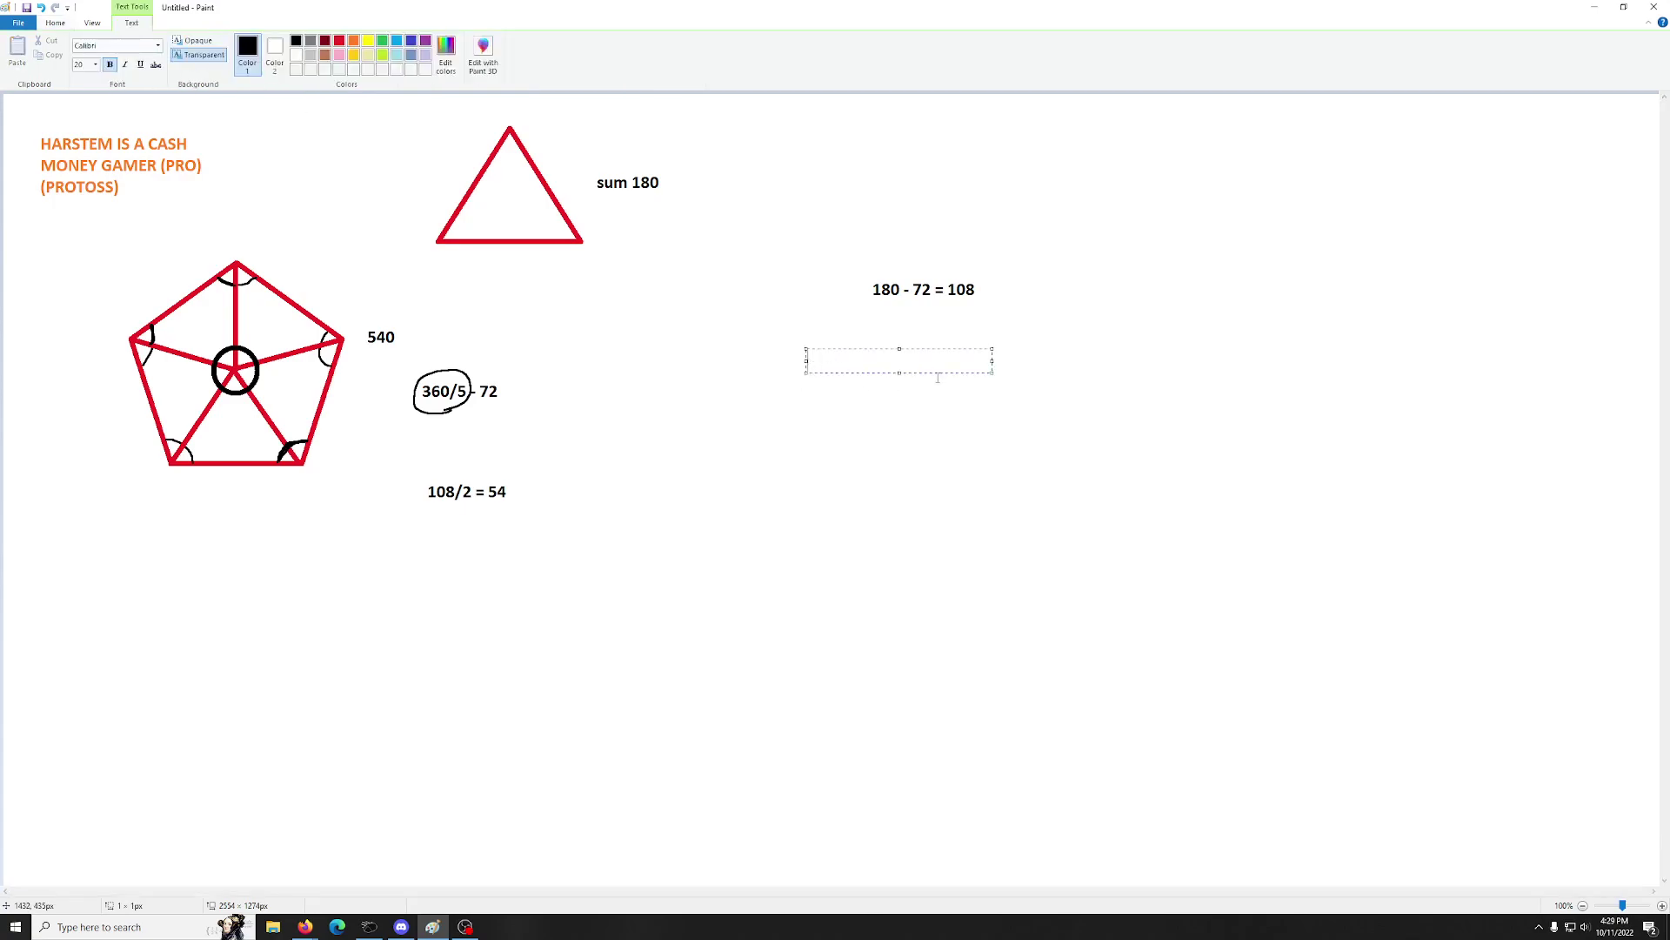
pyautogui.write('180')
pyautogui.write(' - ')
pyautogui.write('360')
pyautogui.write('/')
pyautogui.write('n')
pyautogui.write('n(')
pyautogui.click(967, 371)
pyautogui.write(')')
pyautogui.click(1050, 359)
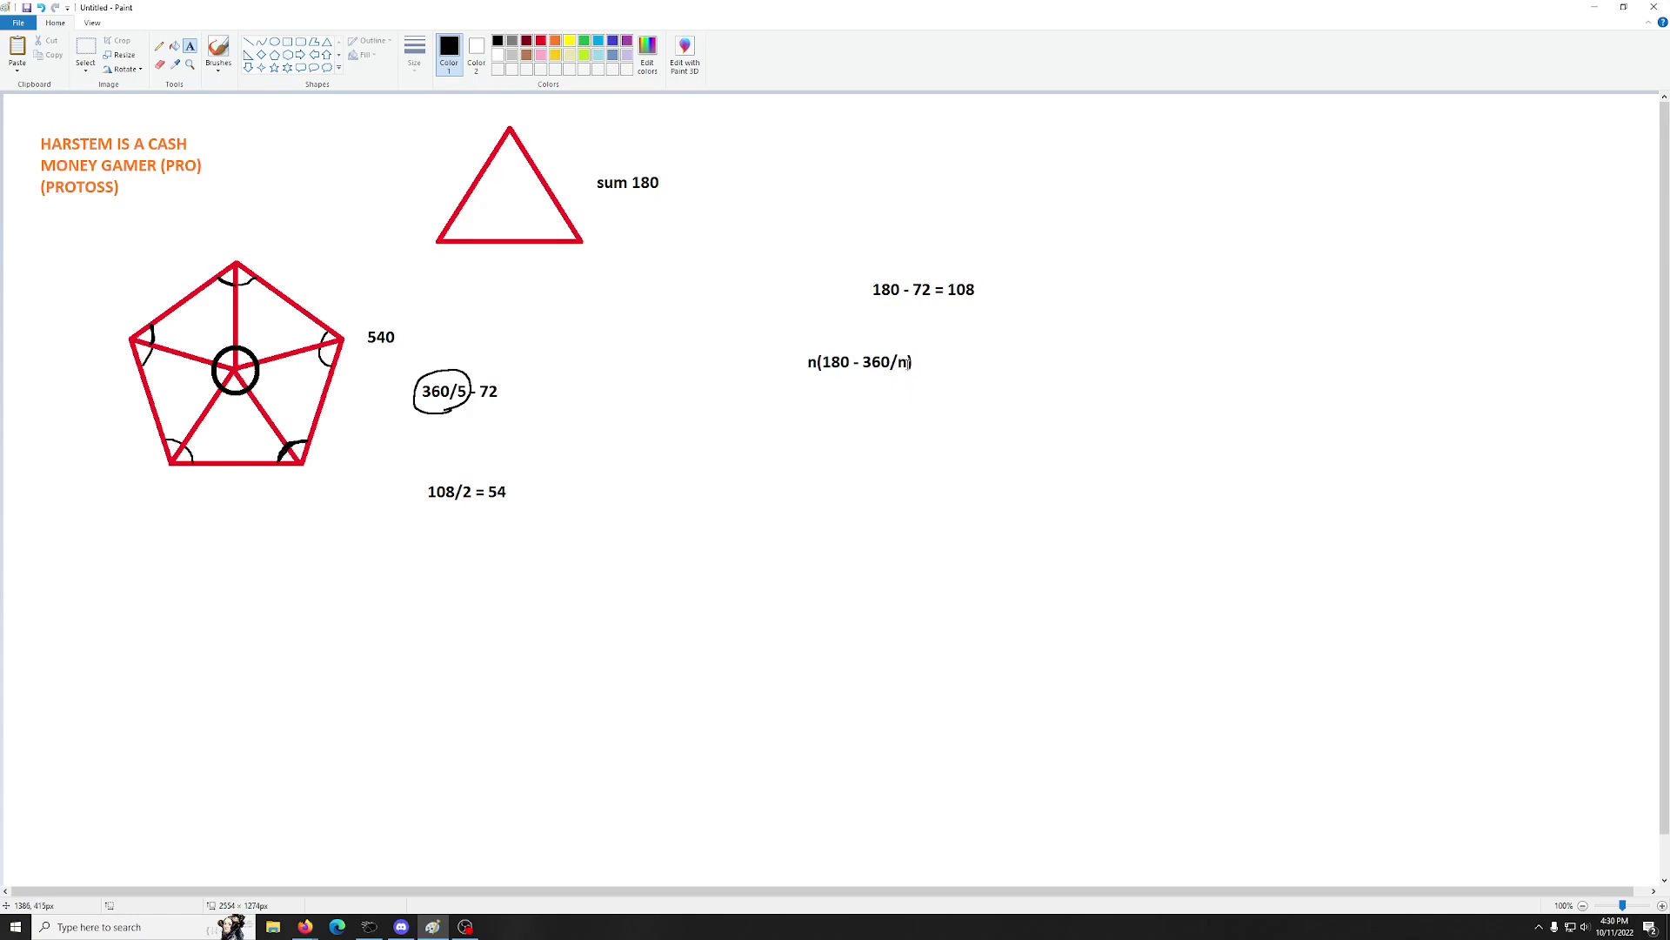
# Step: Add the expanded formula "180n - 360" as text below "n(180 - 360/n)"
pyautogui.click(795, 412)
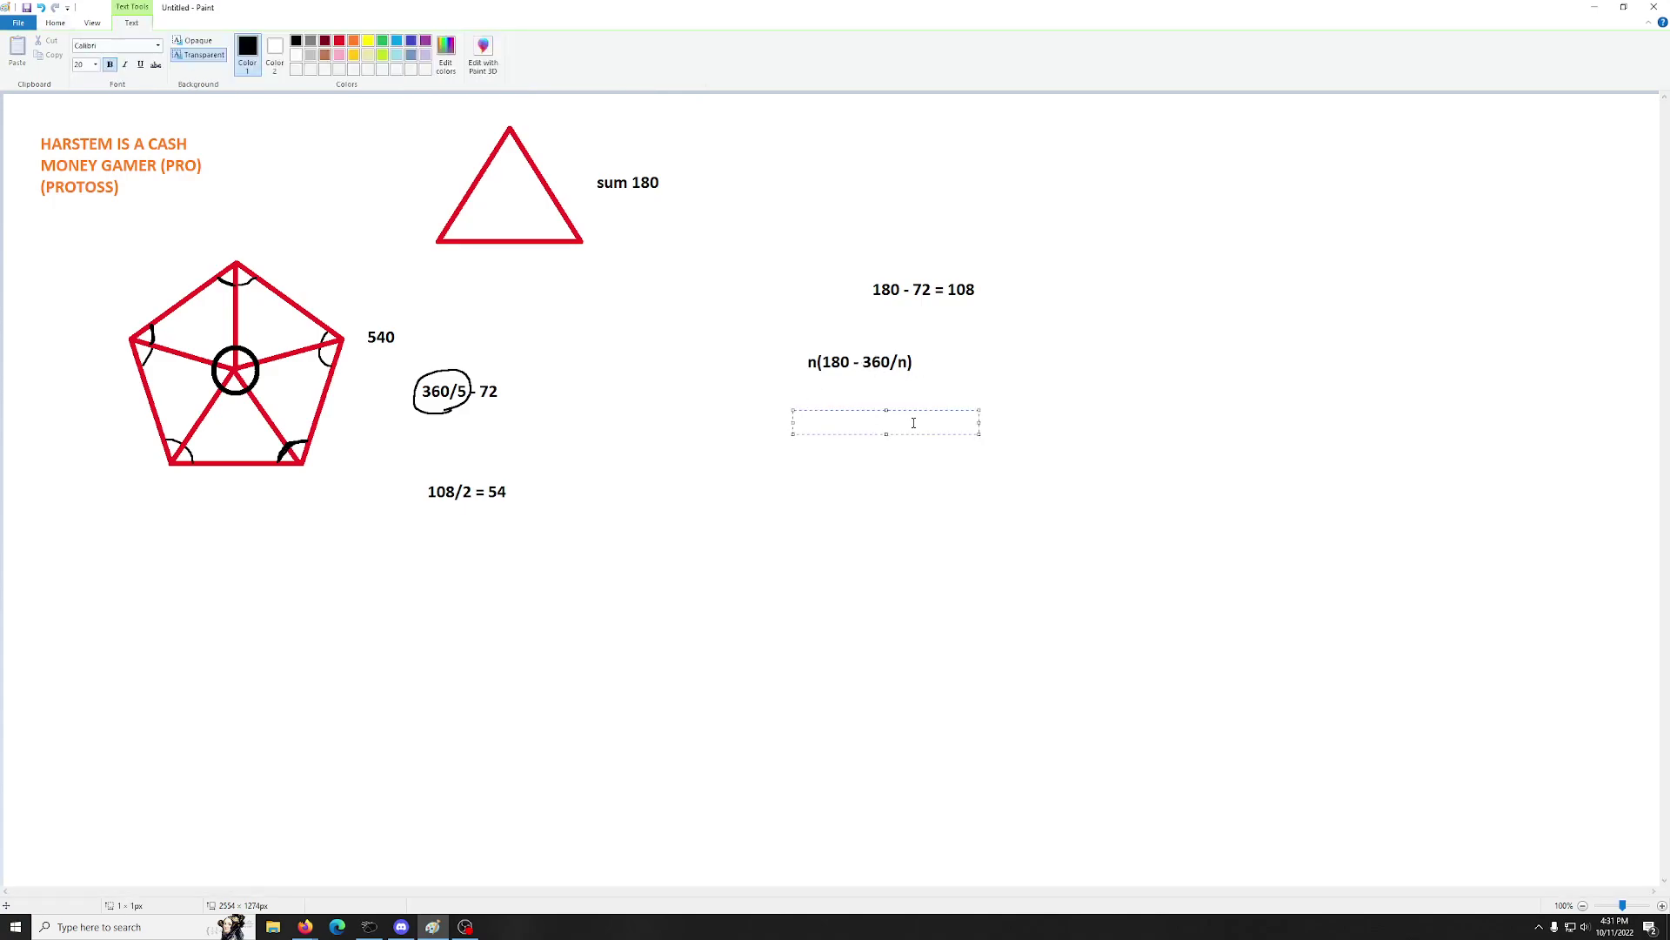
pyautogui.write('180n - 360')
pyautogui.click(882, 490)
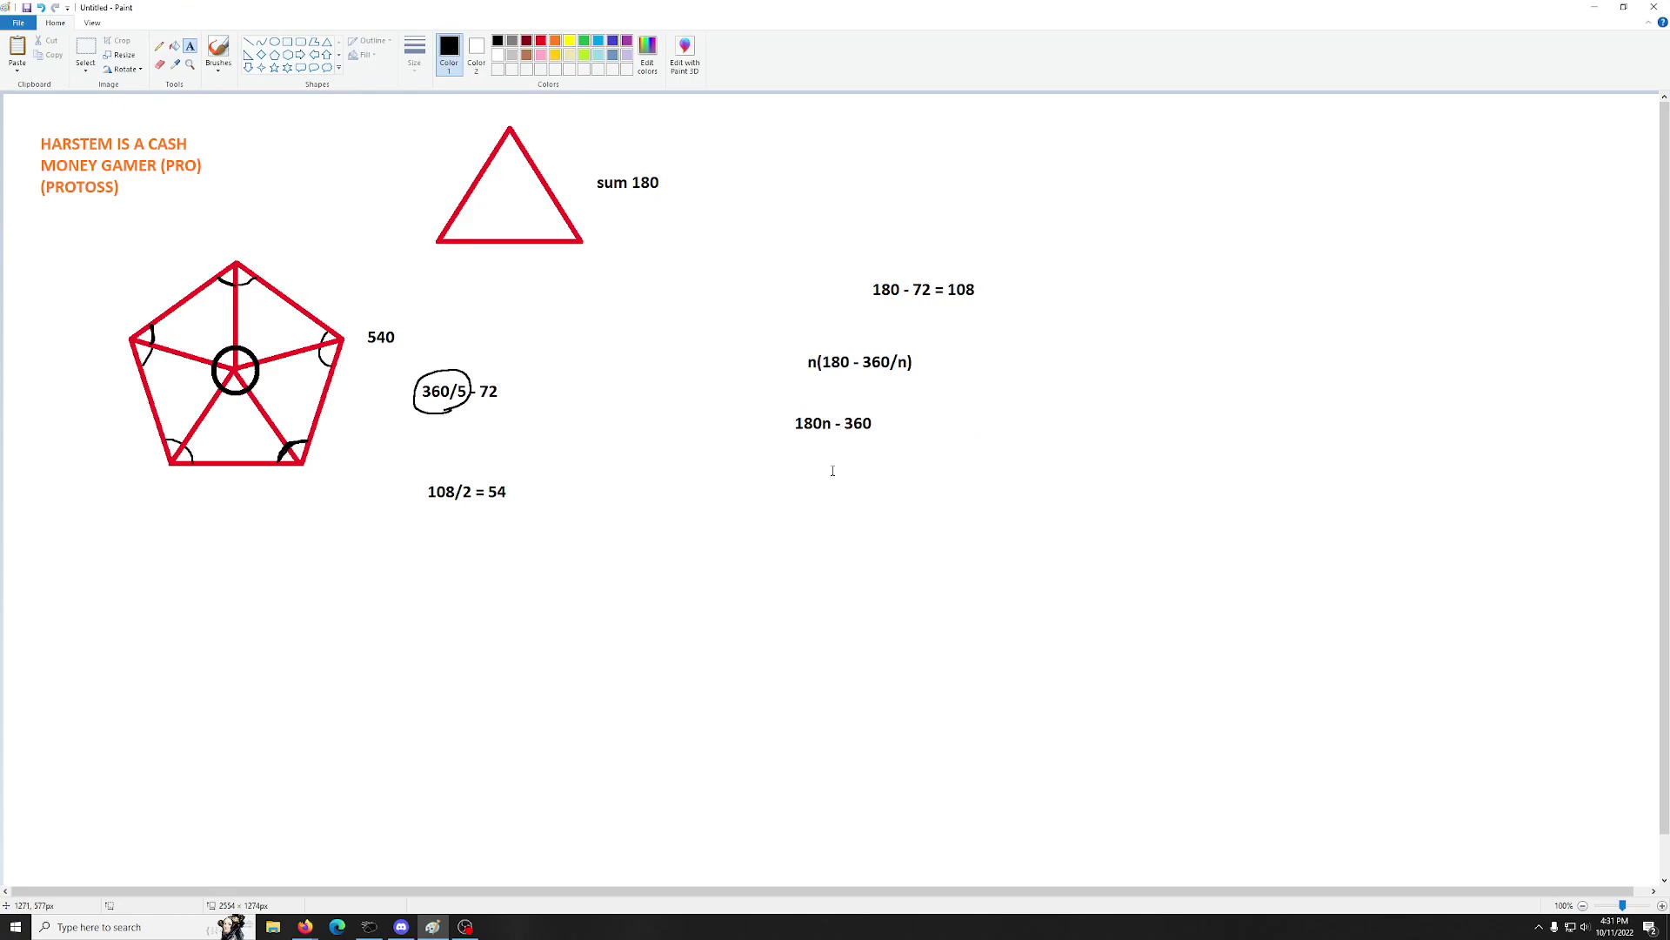
# Step: Write the example expression "n(100 + 80)" in a new text box below "180n - 360"
pyautogui.click(741, 490)
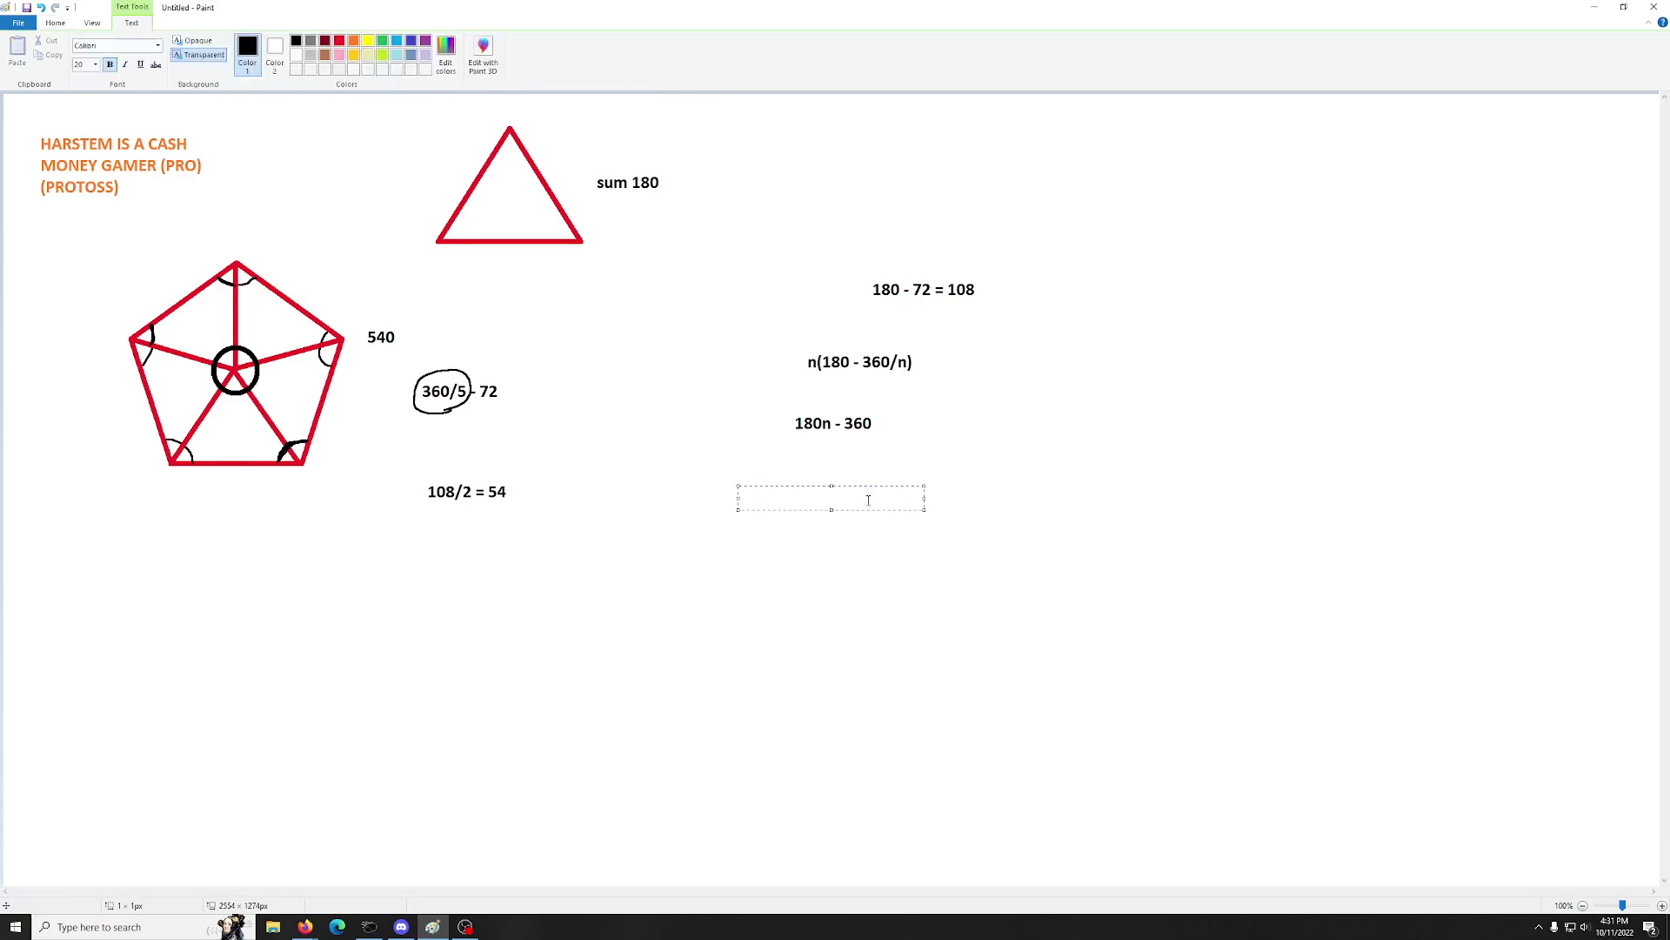
pyautogui.write('100 + 80')
pyautogui.hotkey('shift', 'Left')
pyautogui.click(739, 499)
pyautogui.write('n(')
pyautogui.click(817, 498)
pyautogui.write(')(')
pyautogui.press('BackSpace')
# Step: Delete the whole "n(100 + 80)" expression and close its text box
pyautogui.hotkey('shift', 'Left')
pyautogui.hotkey('shift', 'Left')
pyautogui.hotkey('shift', 'Left')
pyautogui.hotkey('shift', 'Left')
pyautogui.hotkey('shift', 'Left')
pyautogui.hotkey('shift', 'Left')
pyautogui.hotkey('shift', 'Left')
pyautogui.hotkey('shift', 'Left')
pyautogui.hotkey('shift', 'Left')
pyautogui.hotkey('shift', 'Left')
pyautogui.hotkey('shift', 'Left')
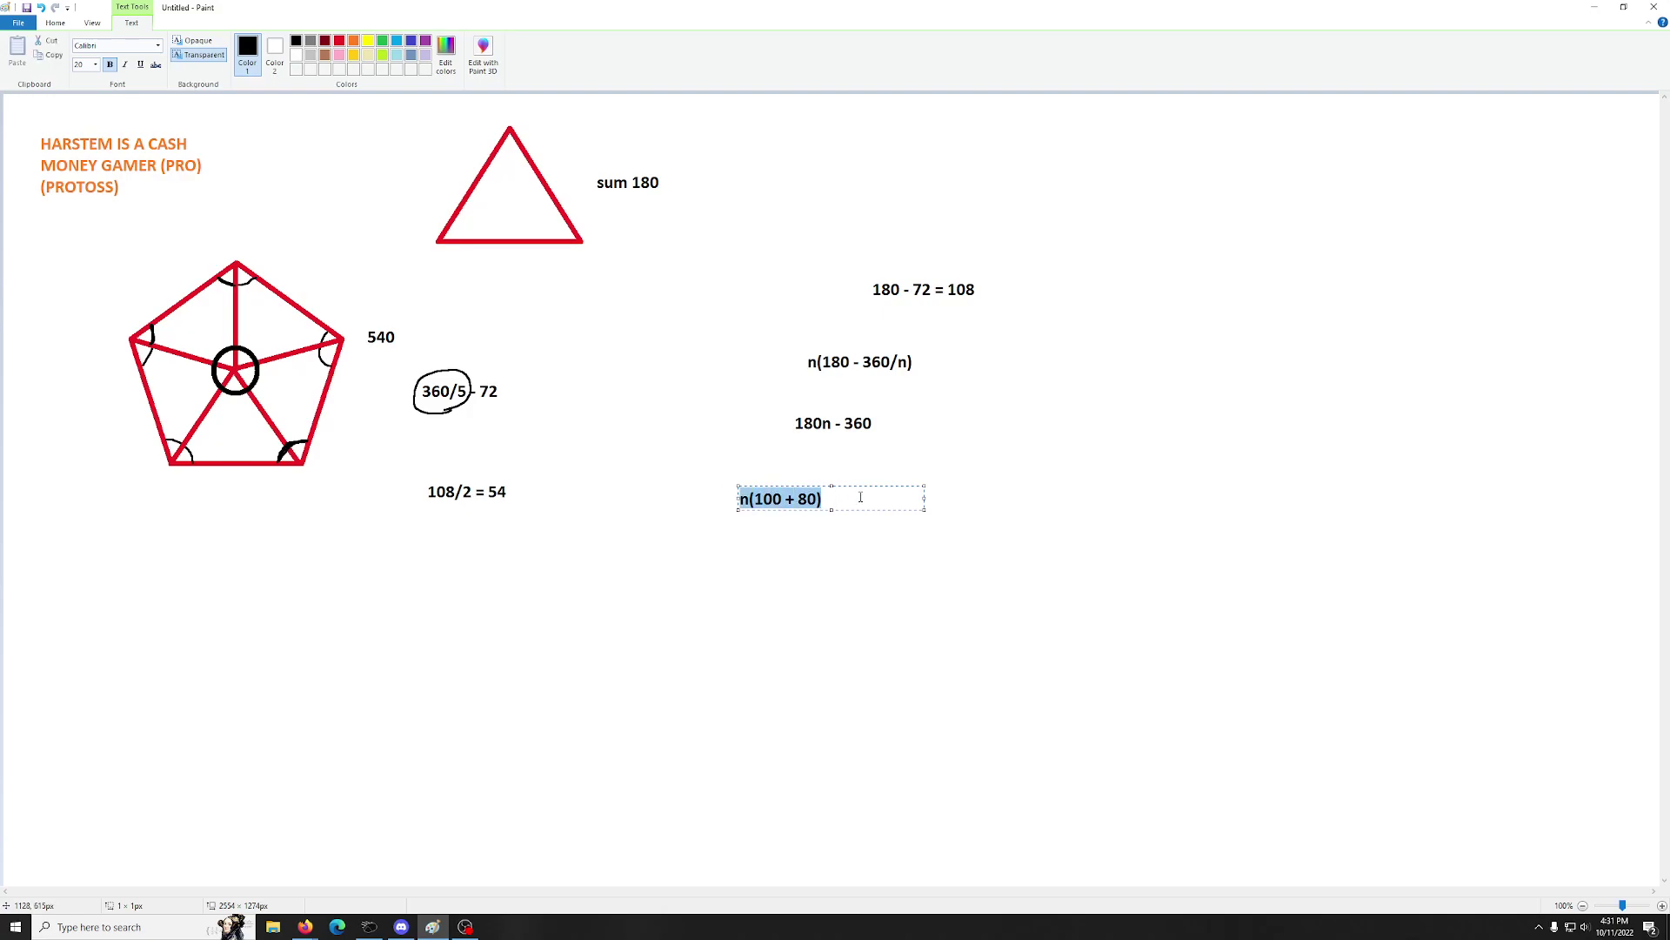
pyautogui.press('BackSpace')
pyautogui.click(862, 478)
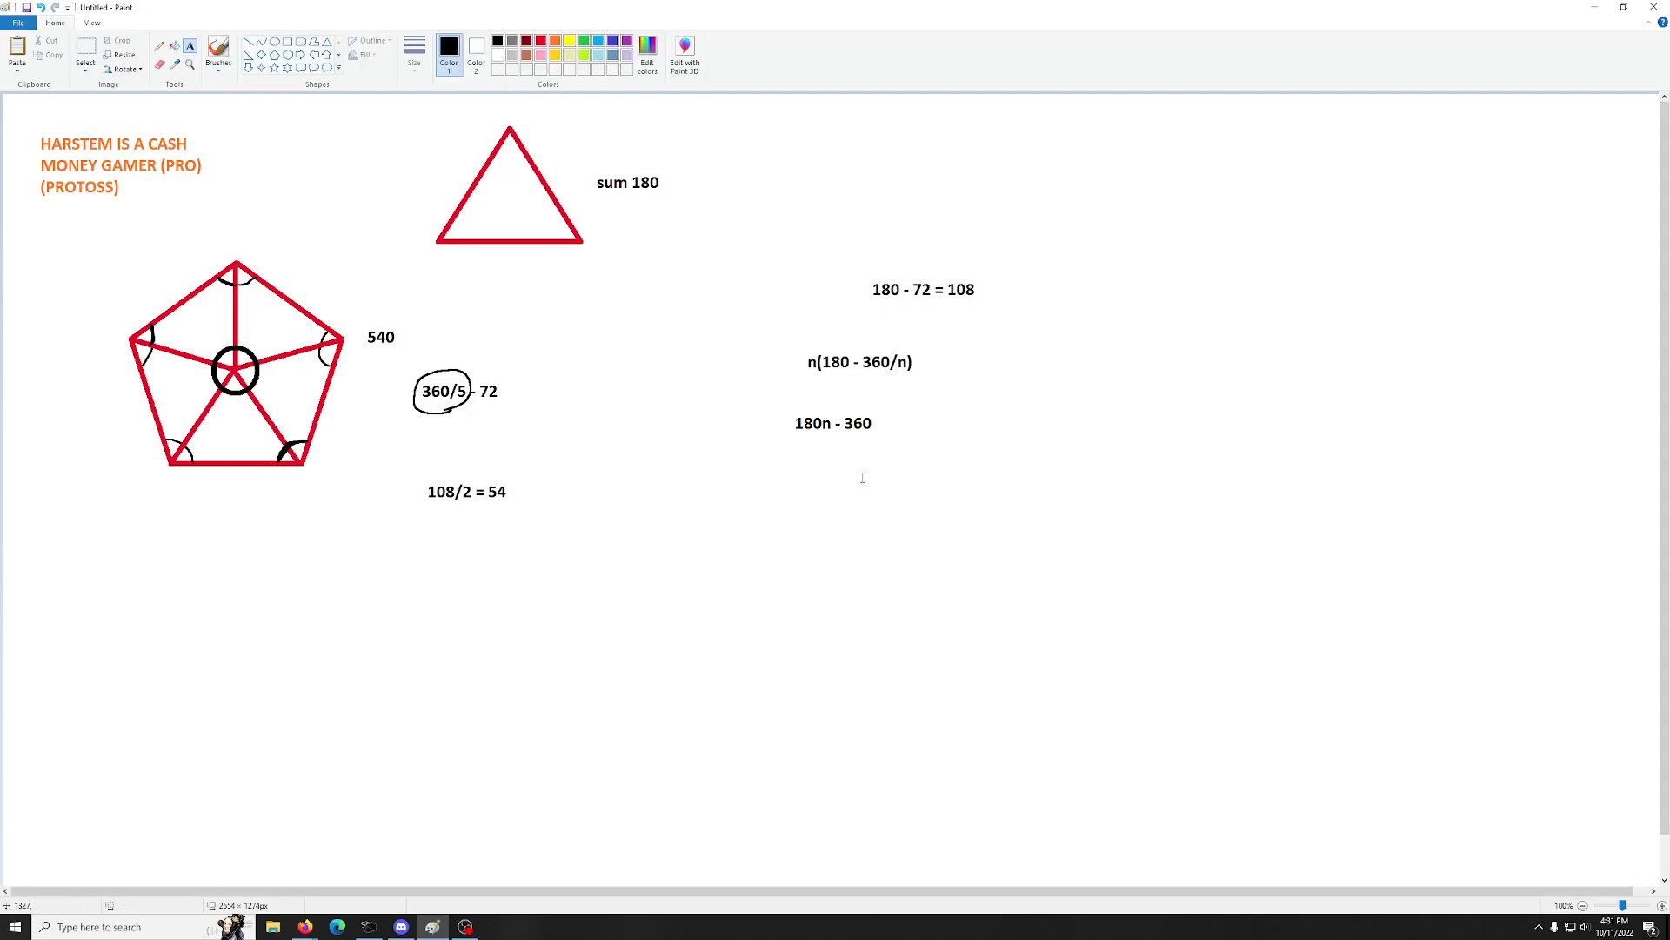